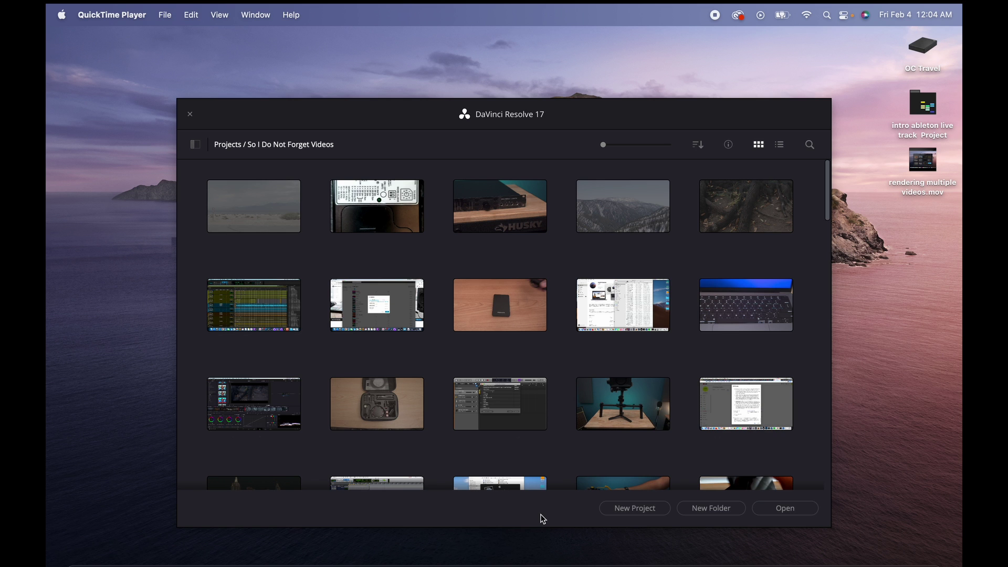
Step: Open the Apple M1 Pro Audio recorder project and mark an In point at 01:03:05:23
{"action": "double_click", "coordinate": [519, 317]}
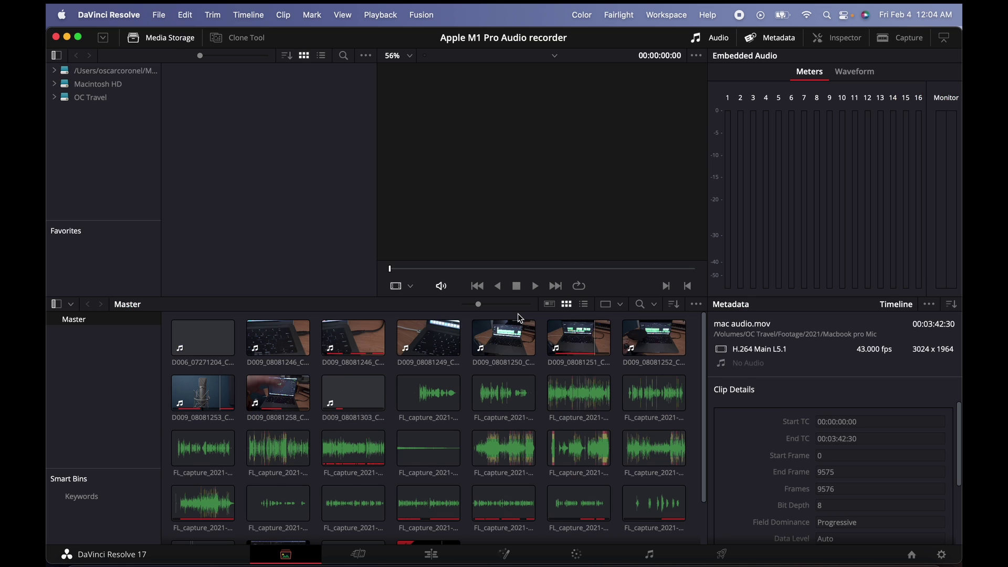
{"action": "left_click", "coordinate": [431, 554]}
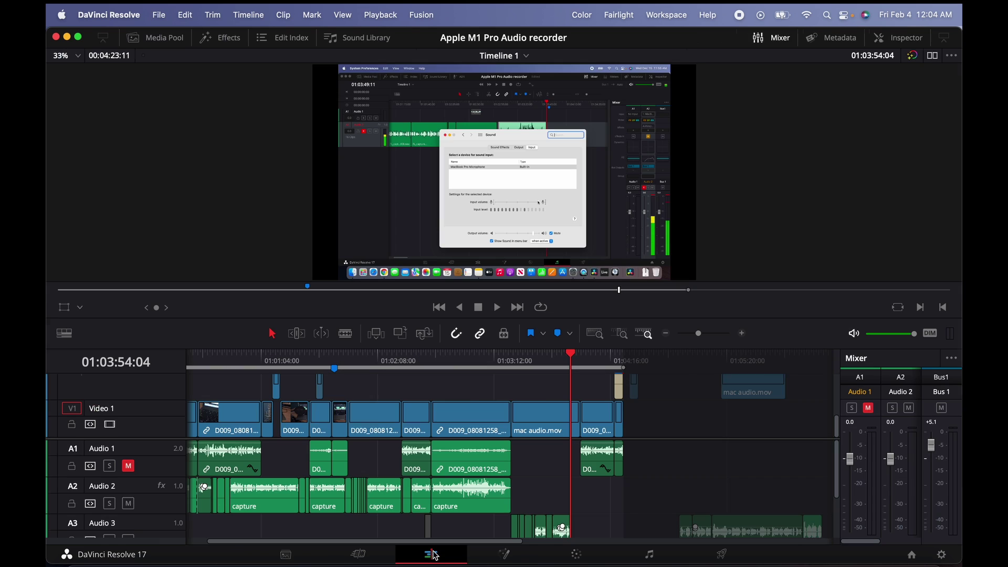
{"action": "left_click", "coordinate": [483, 359]}
{"action": "key", "text": "i"}
Step: Mark the Out point at 01:03:11:19, giving a 00:00:05:21 render range
{"action": "left_click", "coordinate": [506, 359]}
{"action": "left_click", "coordinate": [501, 360]}
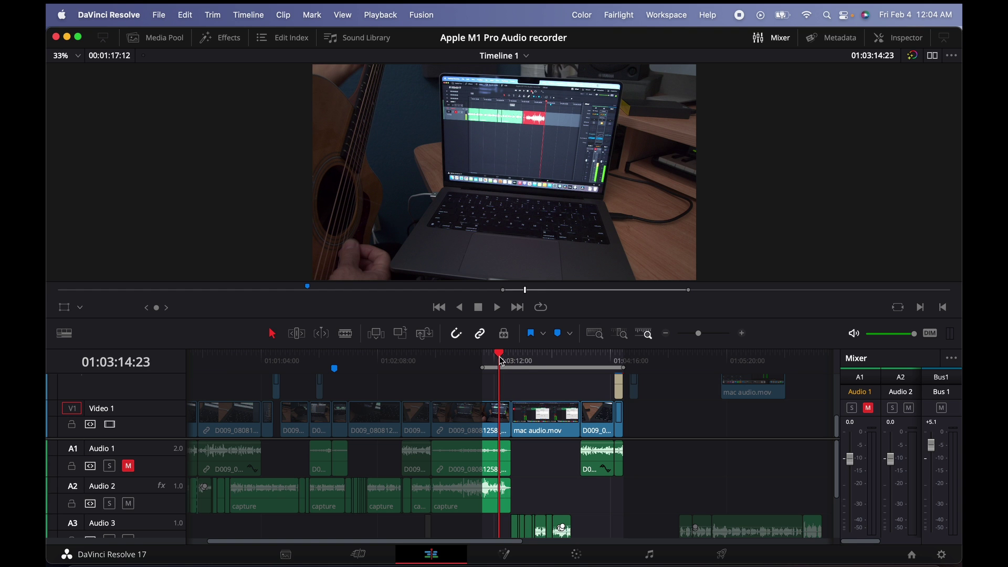
{"action": "key", "text": "super+equal"}
{"action": "key", "text": "super+equal"}
{"action": "left_click_drag", "start_coordinate": [511, 359], "coordinate": [489, 361]}
{"action": "key", "text": "o"}
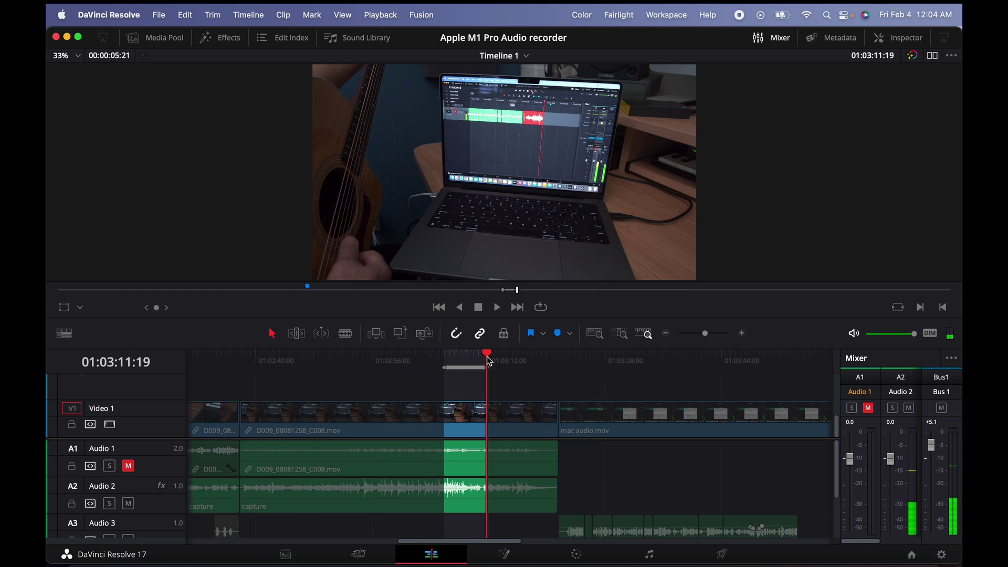
{"action": "key", "text": "super+z"}
{"action": "key", "text": "o"}
{"action": "mouse_move", "coordinate": [488, 362]}
{"action": "left_mouse_down"}
{"action": "mouse_move", "coordinate": [447, 364]}
{"action": "mouse_move", "coordinate": [474, 362]}
{"action": "left_mouse_up"}
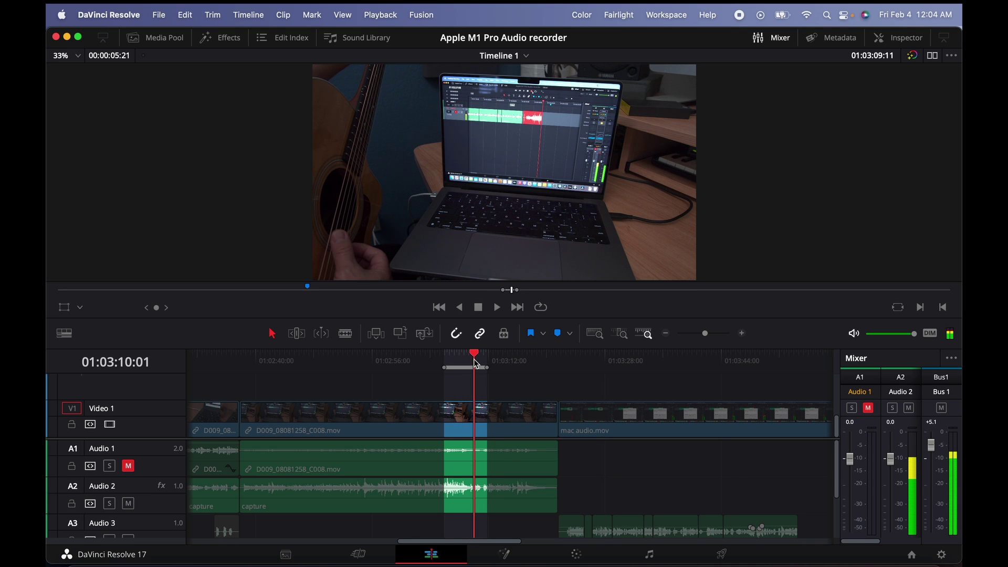
{"action": "left_click", "coordinate": [720, 553]}
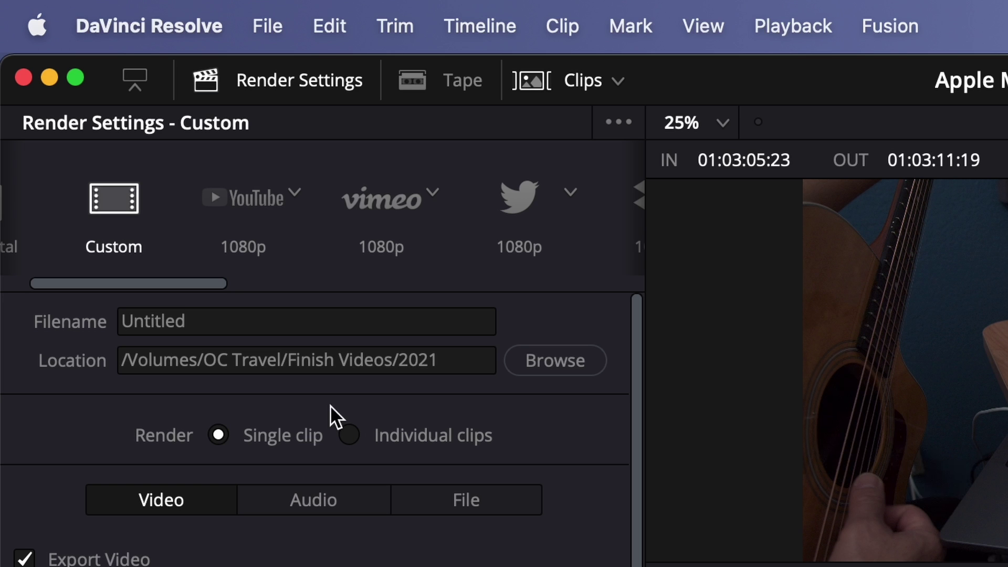
Step: Queue Job 1 as an MP4 H.264 render named Test 1 saved to the Desktop
{"action": "left_click", "coordinate": [169, 139]}
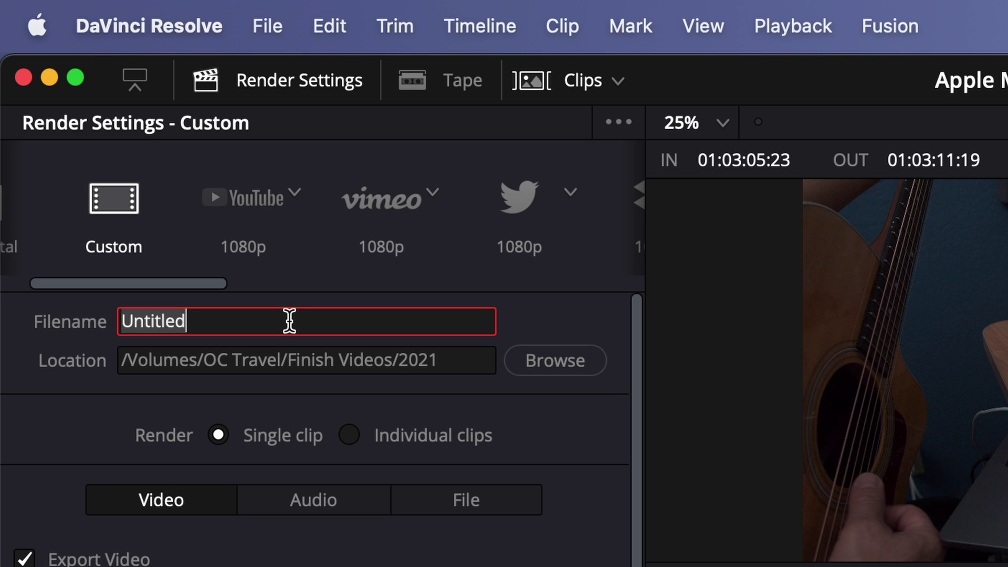
{"action": "type", "text": "Test 1"}
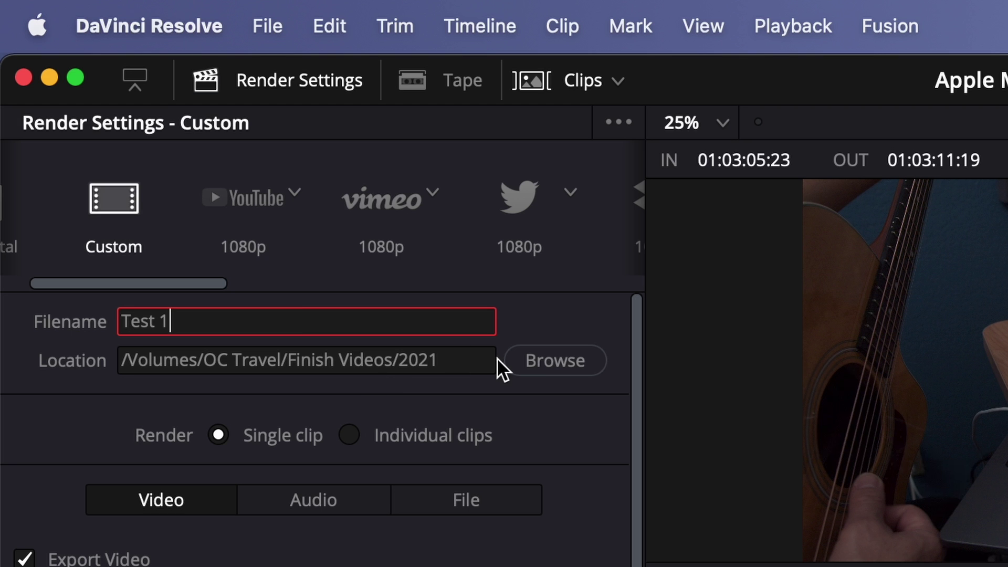
{"action": "left_click", "coordinate": [559, 368]}
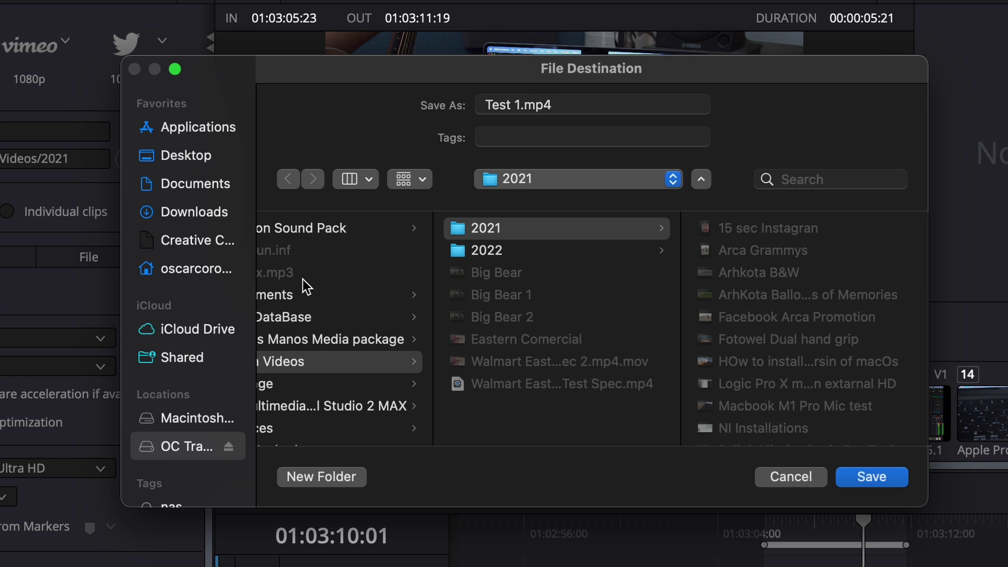
{"action": "left_click", "coordinate": [205, 163]}
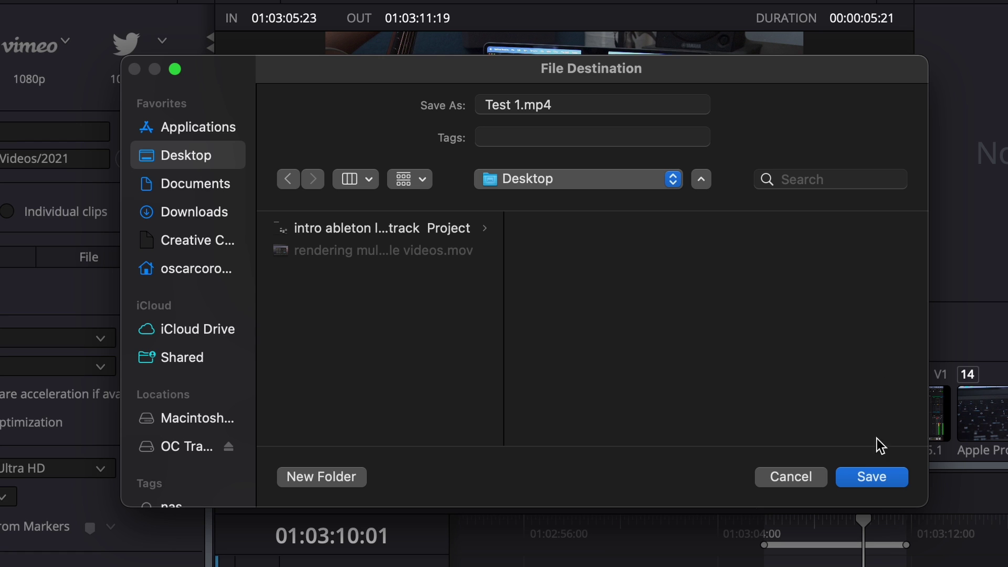
{"action": "left_click", "coordinate": [885, 479]}
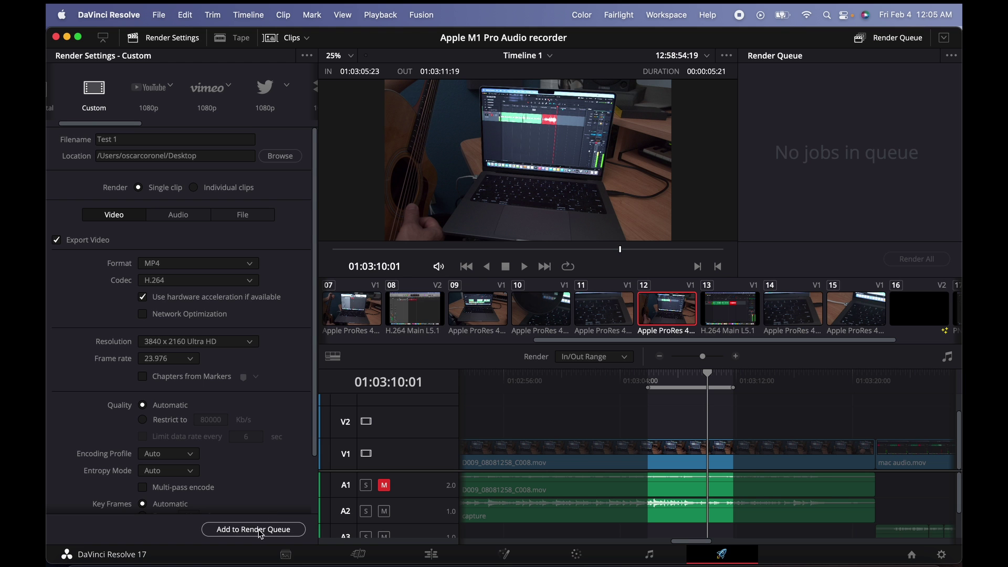
{"action": "left_click", "coordinate": [260, 530]}
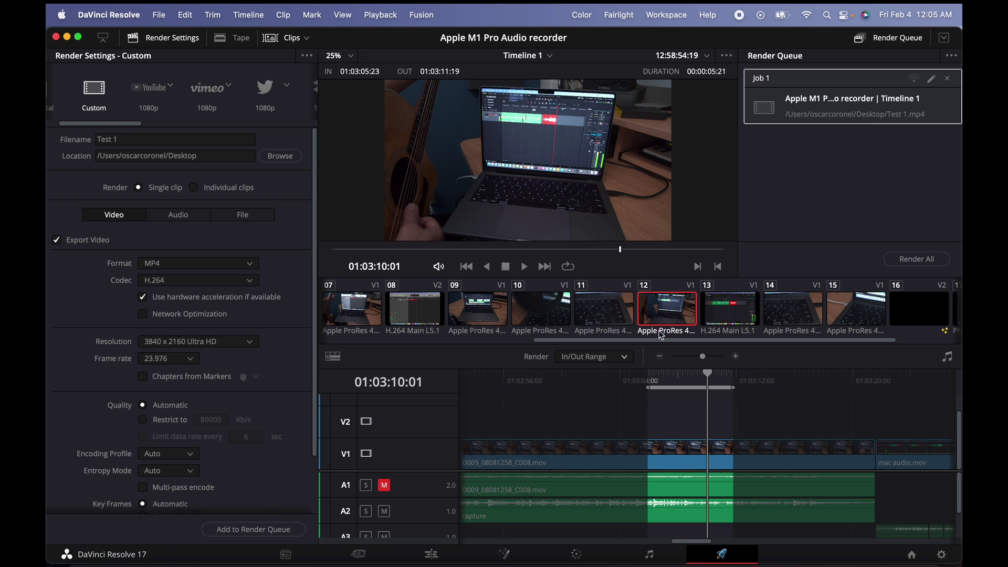
Step: Close the Project Manager without switching projects and mark a new In point at 01:02:00:17
{"action": "left_click", "coordinate": [887, 219]}
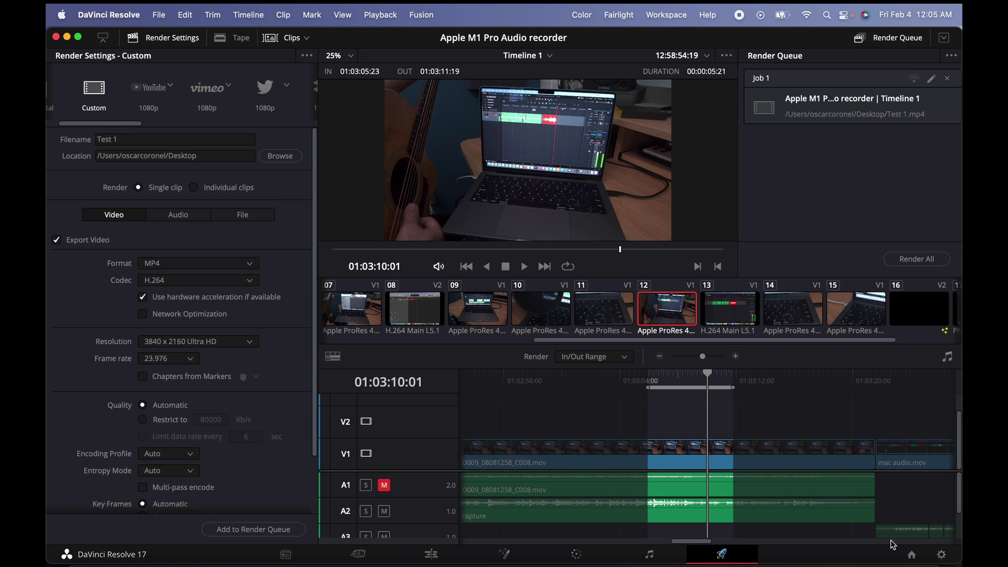
{"action": "left_click", "coordinate": [912, 555]}
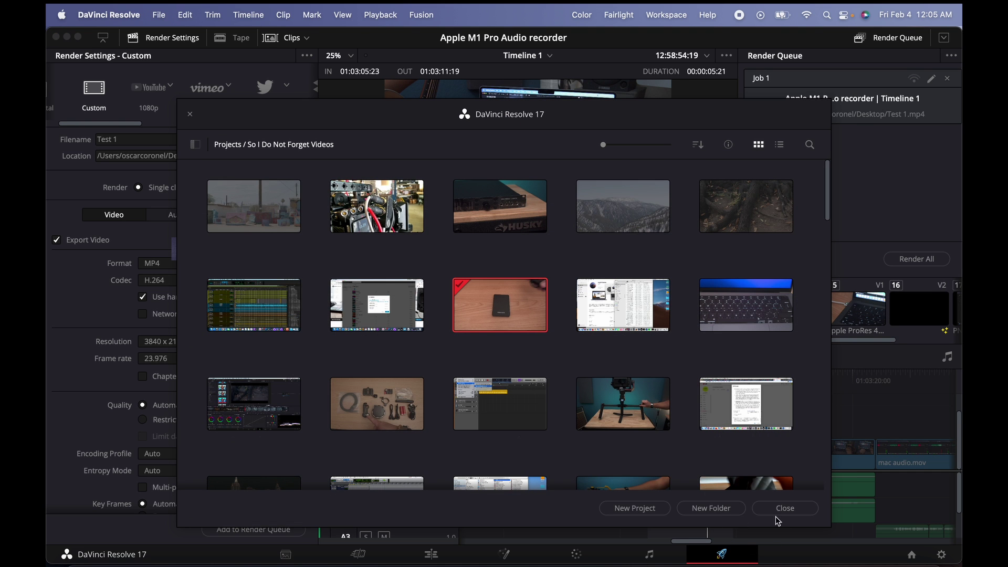
{"action": "left_click", "coordinate": [778, 511]}
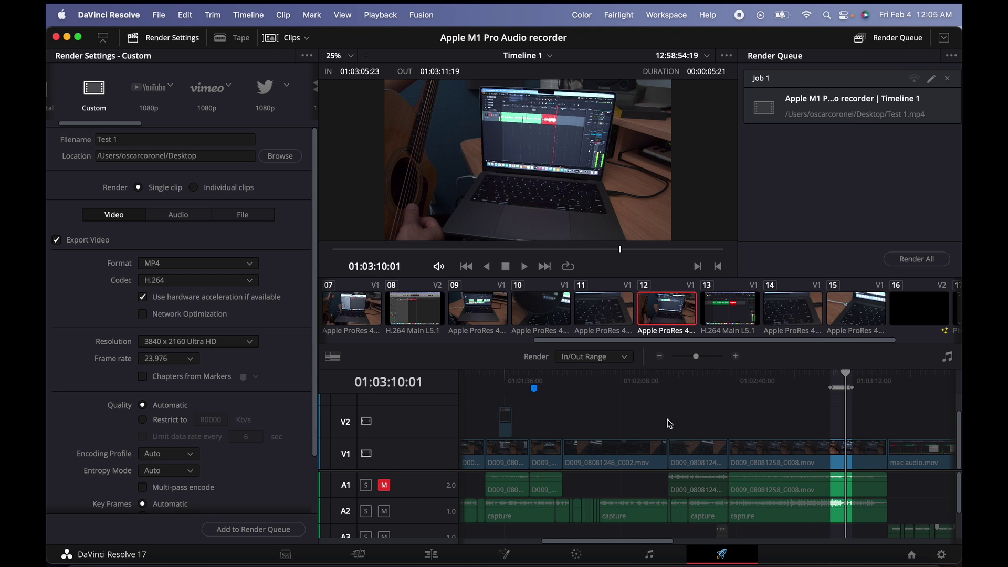
{"action": "key", "text": "super+minus"}
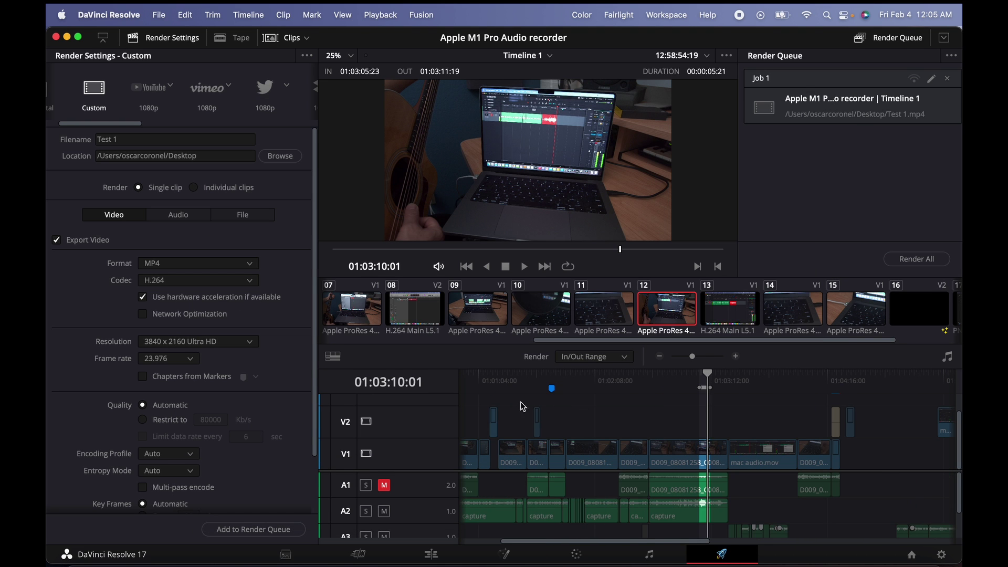
{"action": "left_click", "coordinate": [589, 380]}
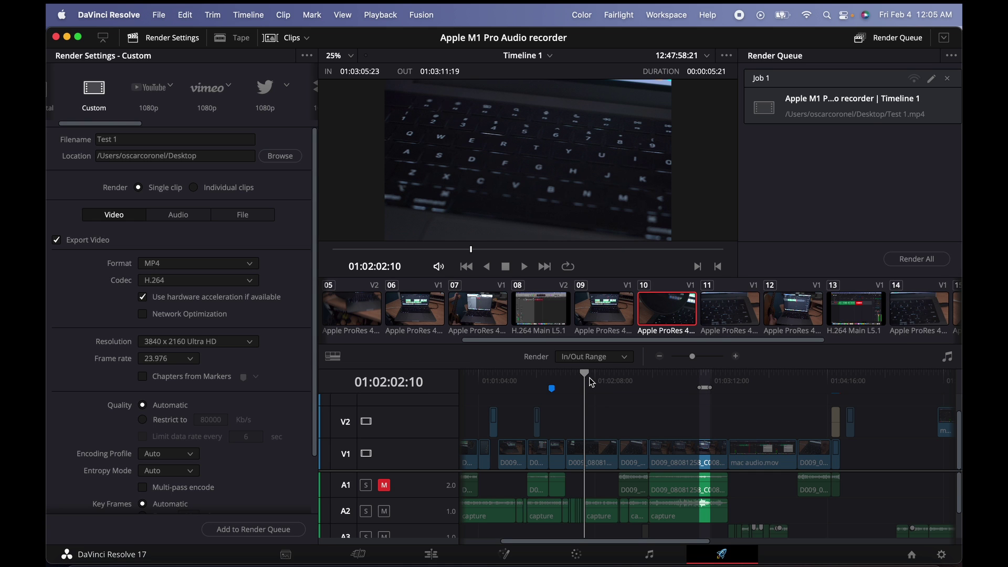
{"action": "left_click", "coordinate": [703, 377]}
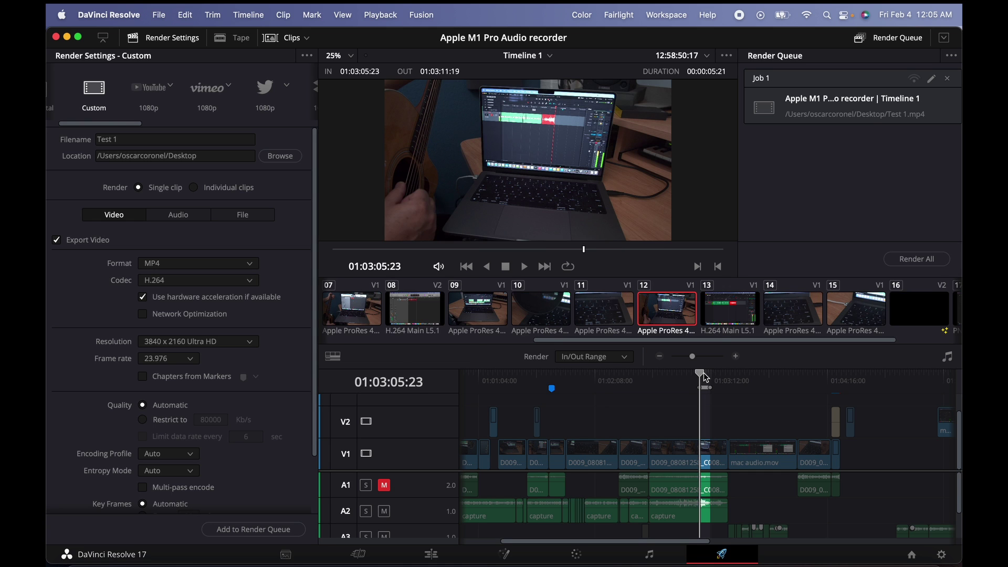
{"action": "left_click_drag", "start_coordinate": [702, 376], "coordinate": [583, 389]}
{"action": "key", "text": "i"}
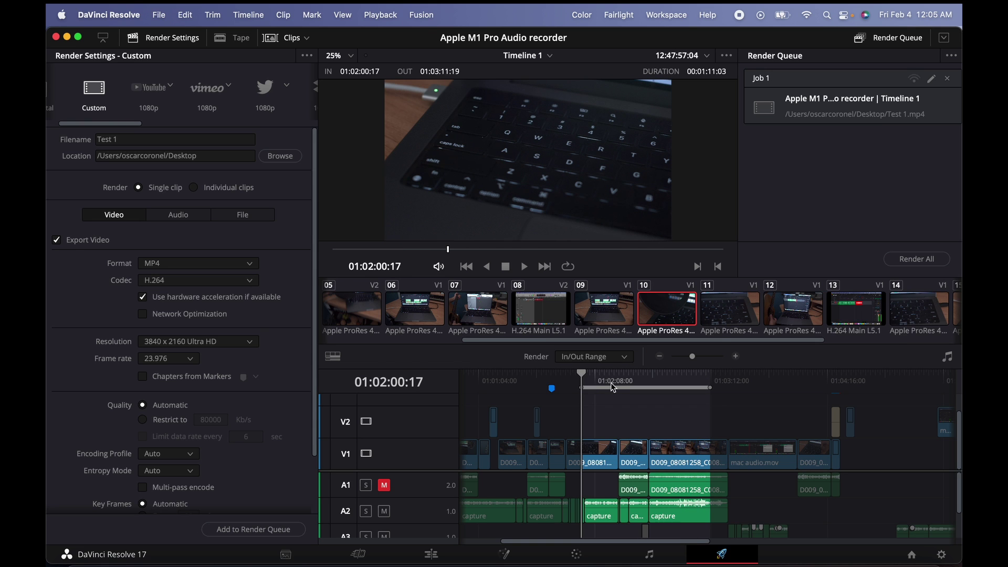
Step: Mark the new Out point at 01:02:03:09, a 00:00:02:17 range
{"action": "key", "text": "super+equal"}
{"action": "left_click", "coordinate": [707, 376]}
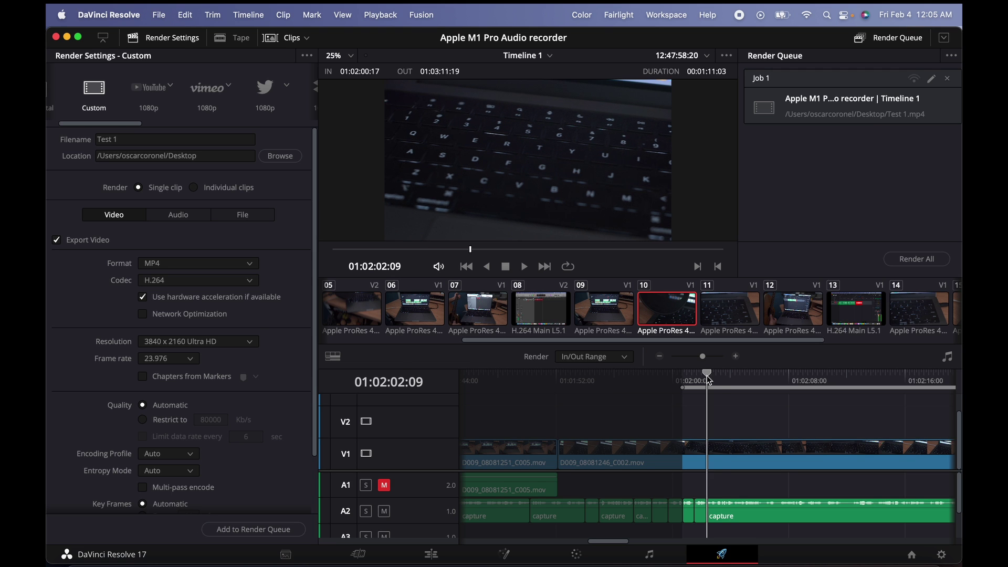
{"action": "left_click_drag", "start_coordinate": [706, 376], "coordinate": [722, 374]}
{"action": "key", "text": "o"}
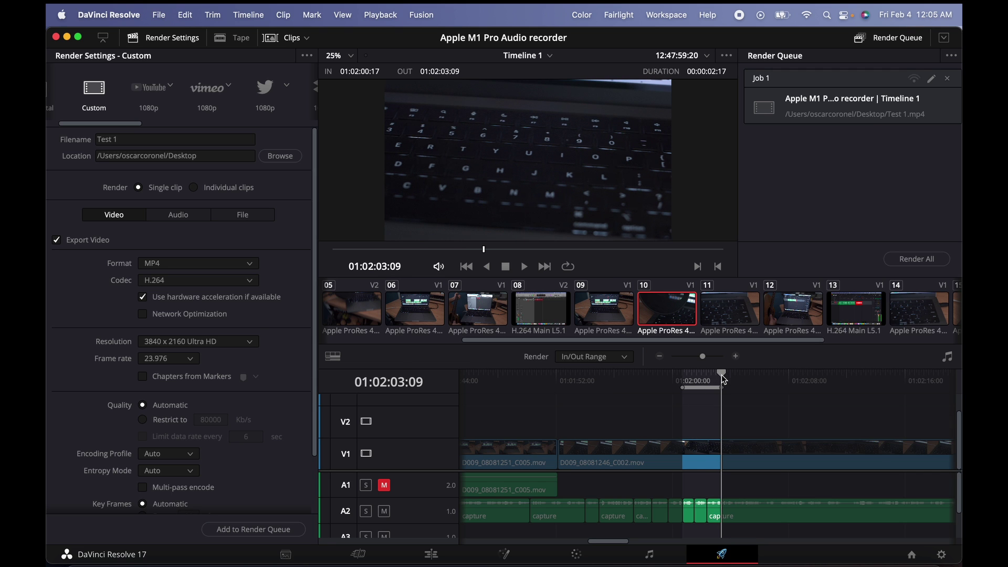
{"action": "left_click", "coordinate": [215, 343]}
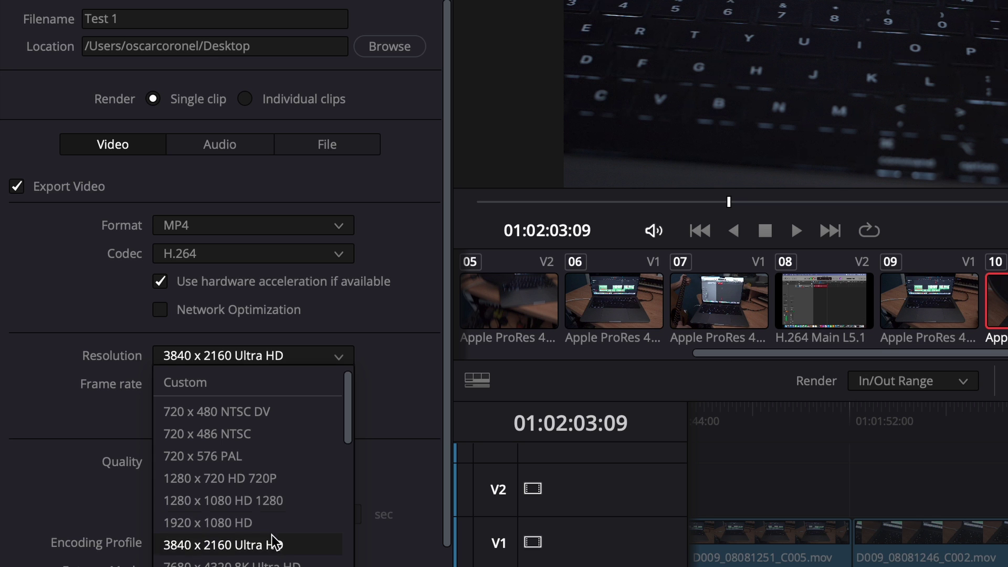
Step: Set the output resolution to 1920 x 1080 HD and rename the file Test 2
{"action": "left_click", "coordinate": [274, 522]}
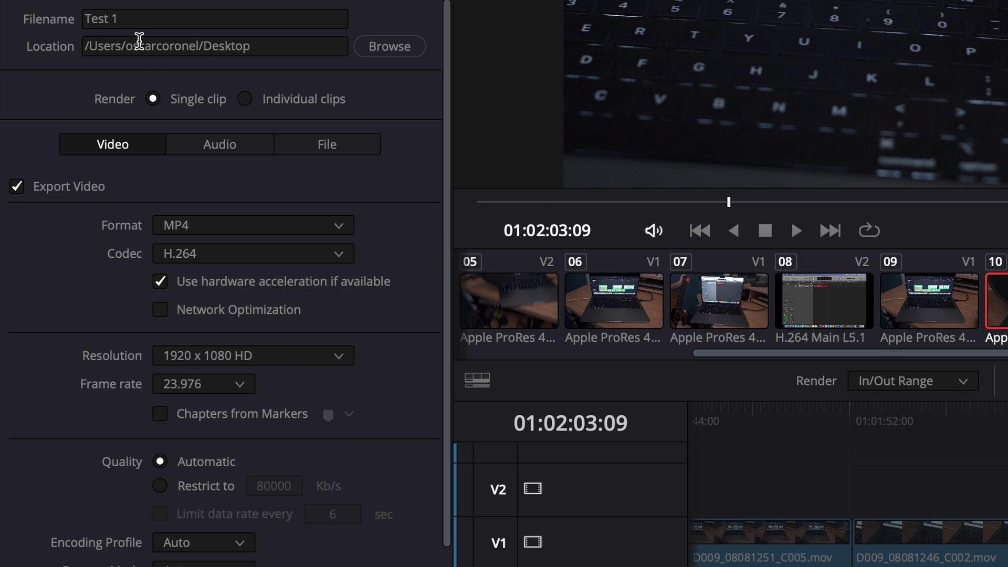
{"action": "left_click", "coordinate": [136, 18]}
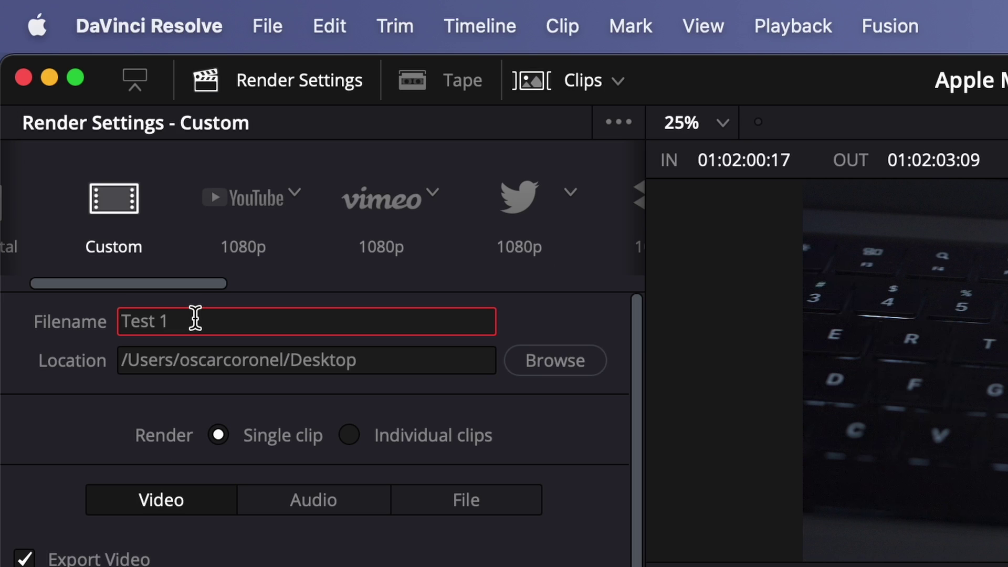
{"action": "key", "text": "BackSpace"}
{"action": "type", "text": "2"}
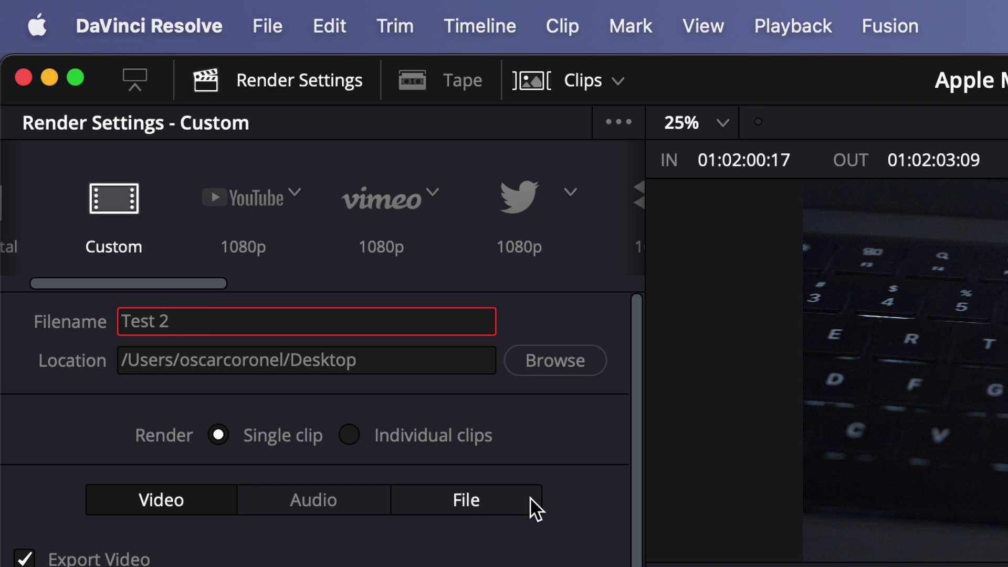
Step: Save Test 2 to the Documents folder and add it to the Render Queue as Job 2
{"action": "left_click", "coordinate": [563, 371]}
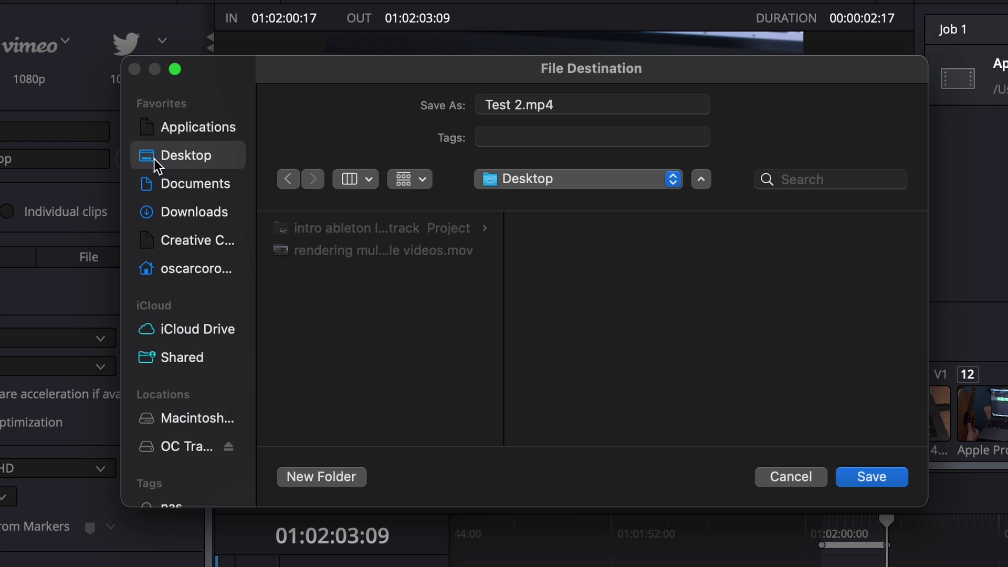
{"action": "left_click", "coordinate": [205, 189]}
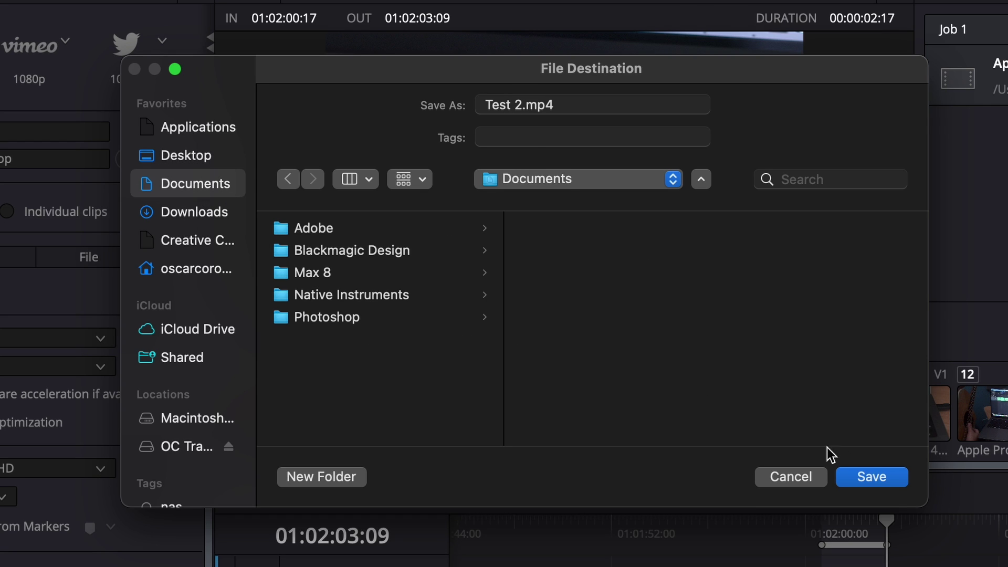
{"action": "left_click", "coordinate": [880, 477]}
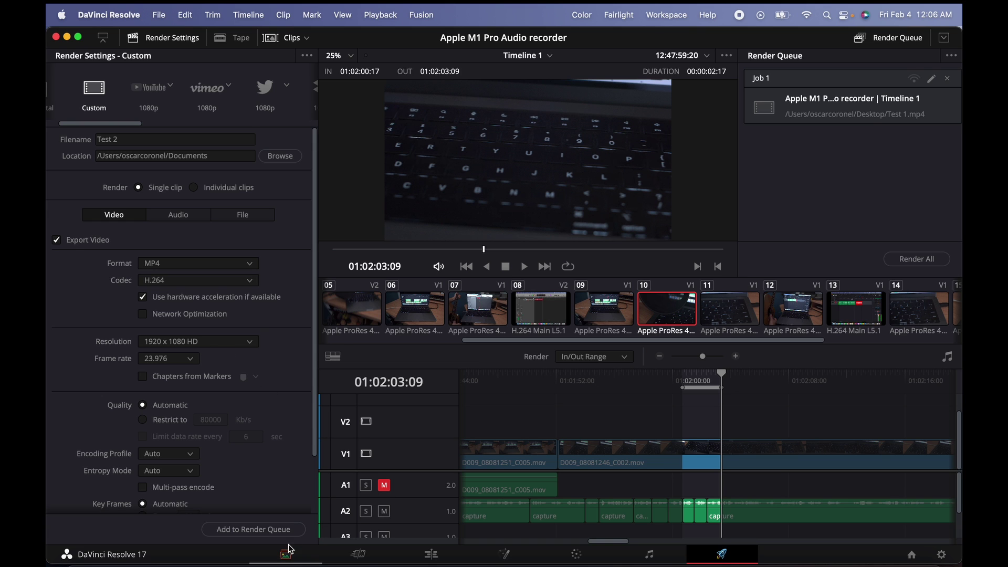
{"action": "left_click", "coordinate": [253, 529]}
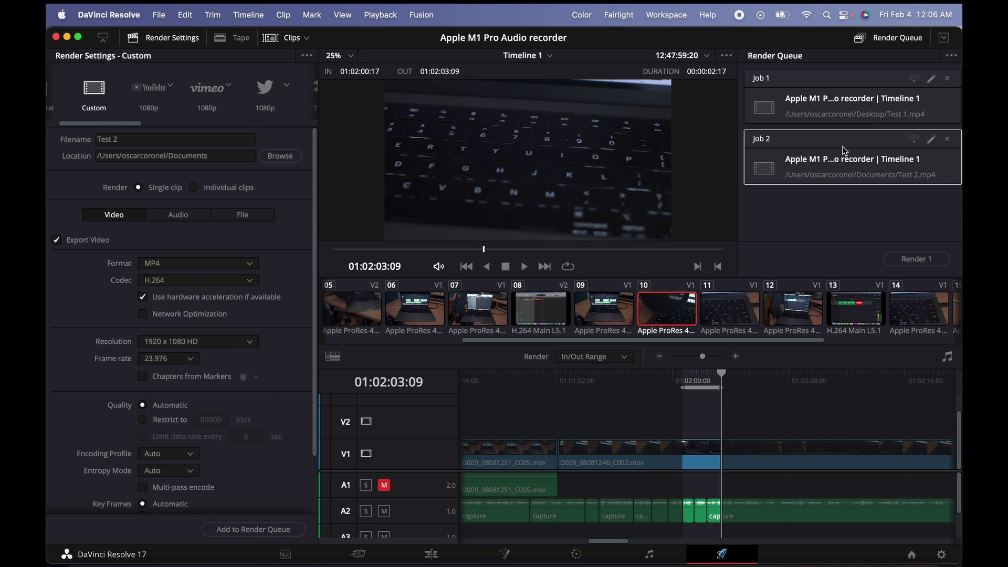
Step: Switch to the Avid Carbon project and mark an In point at 01:02:46:06
{"action": "left_click", "coordinate": [912, 555]}
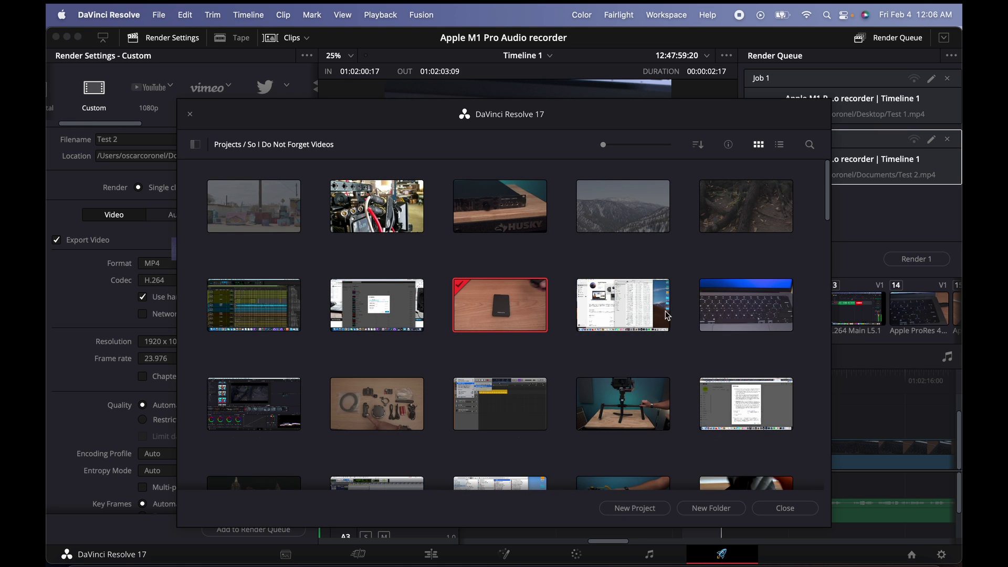
{"action": "double_click", "coordinate": [508, 217]}
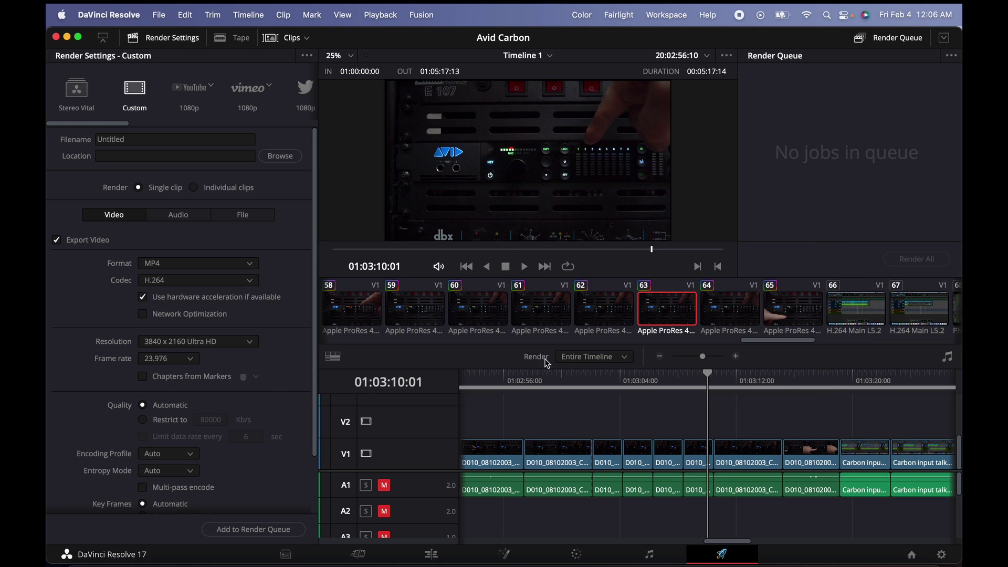
{"action": "left_click", "coordinate": [565, 389]}
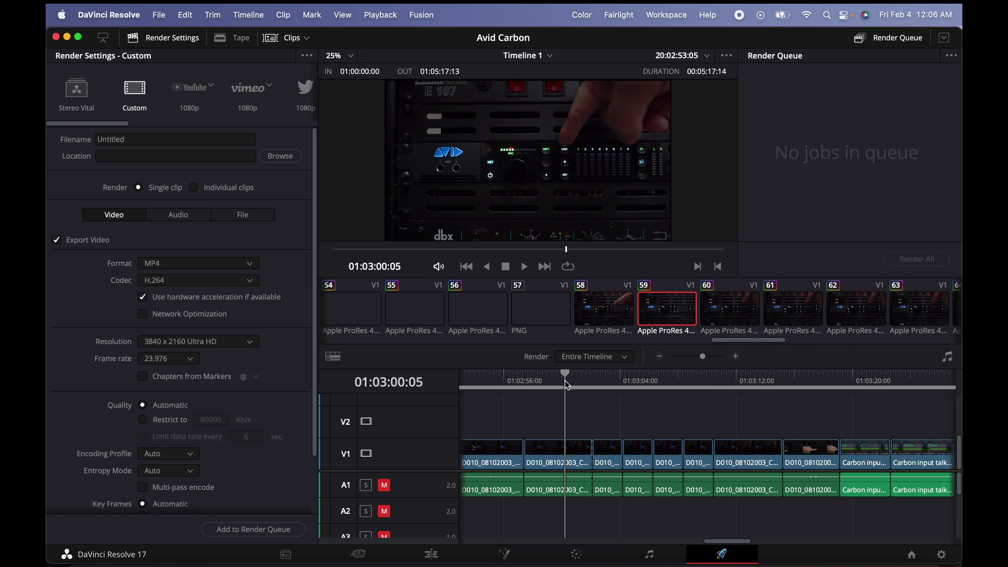
{"action": "scroll", "coordinate": [589, 432], "scroll_direction": "left", "scroll_amount": 5}
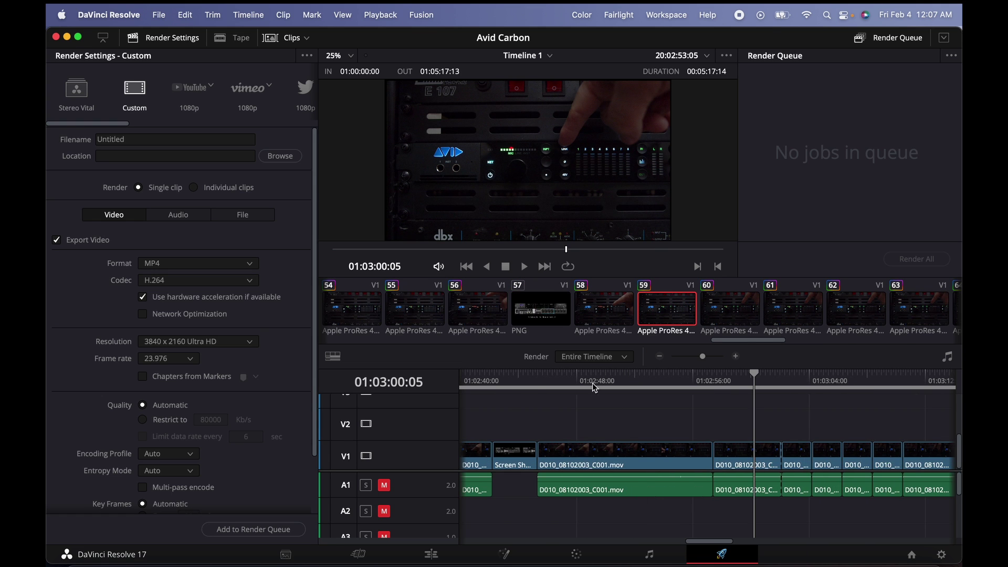
{"action": "left_click", "coordinate": [543, 378]}
{"action": "left_click", "coordinate": [550, 378]}
{"action": "key", "text": "i"}
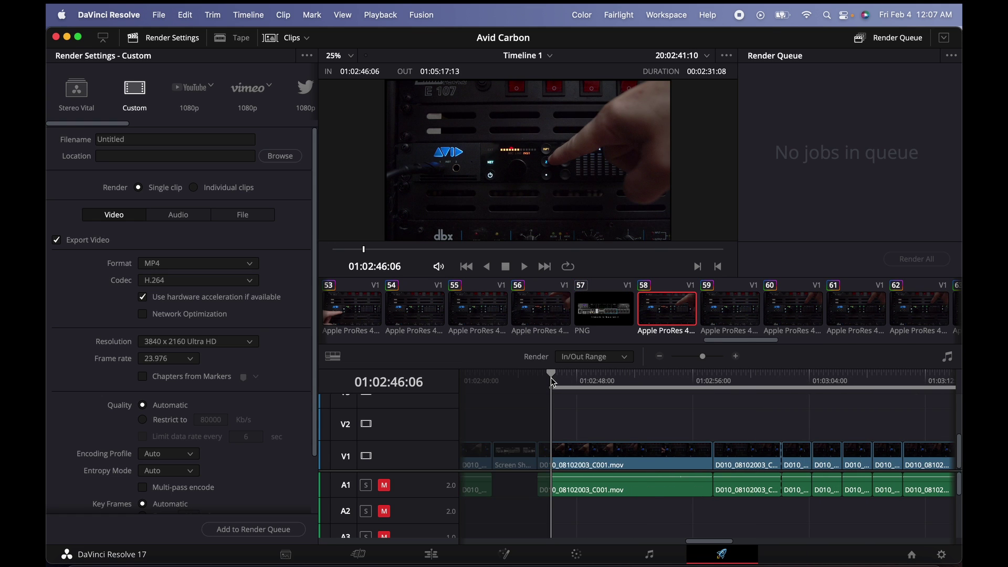
{"action": "left_click_drag", "start_coordinate": [556, 376], "coordinate": [572, 376]}
Step: Mark the Out point at 01:02:47:15 and set the resolution to 4096 x 2160 DCI
{"action": "key", "text": "o"}
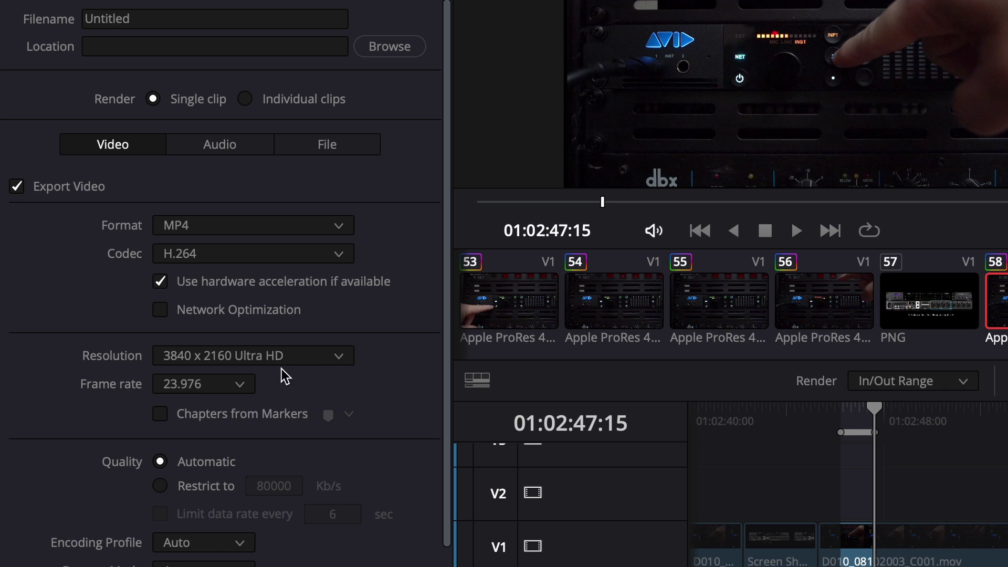
{"action": "left_click", "coordinate": [228, 341]}
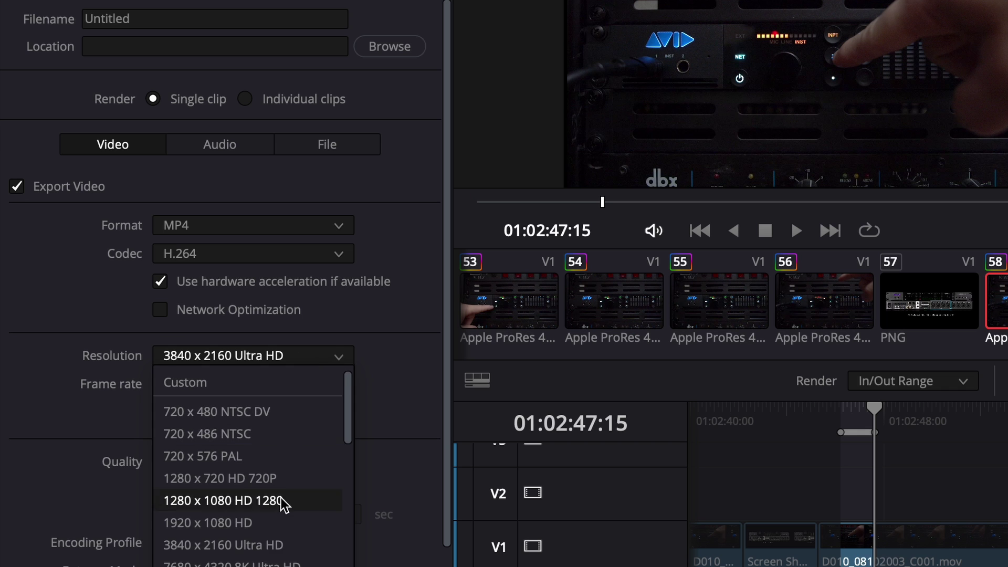
{"action": "scroll", "coordinate": [216, 464], "scroll_direction": "down", "scroll_amount": 3}
{"action": "scroll", "coordinate": [281, 556], "scroll_direction": "down", "scroll_amount": 4}
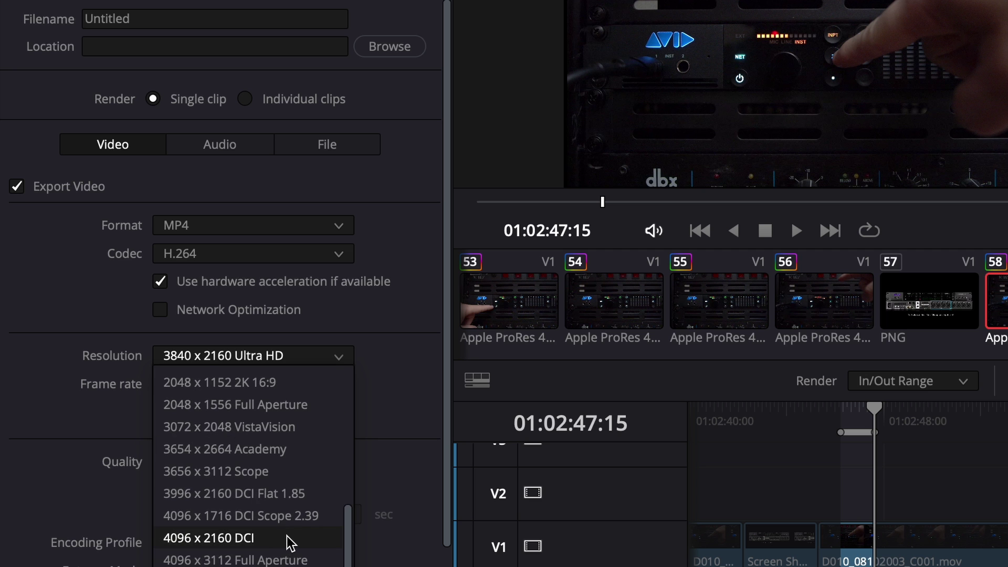
{"action": "left_click", "coordinate": [288, 541]}
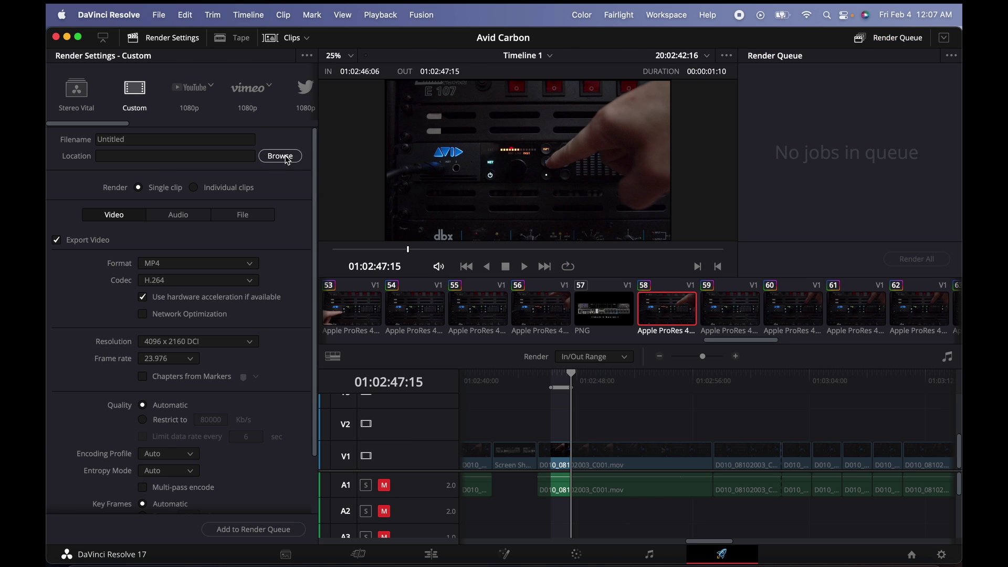
Step: Queue Test 3 to the Desktop, accepting the upscaled higher-resolution render
{"action": "left_click", "coordinate": [390, 46]}
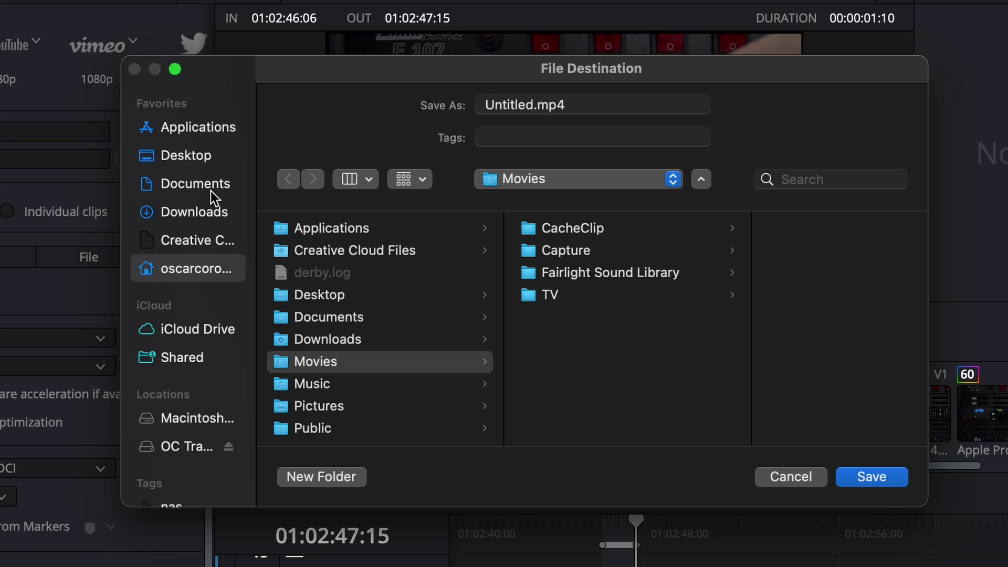
{"action": "left_click", "coordinate": [208, 163]}
{"action": "type", "text": "Test 3"}
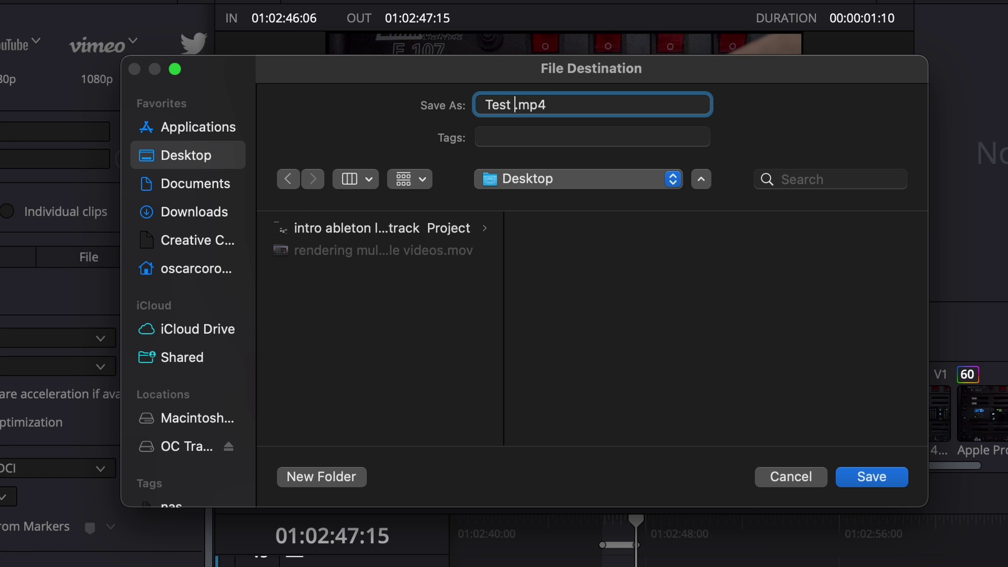
{"action": "left_click", "coordinate": [872, 476]}
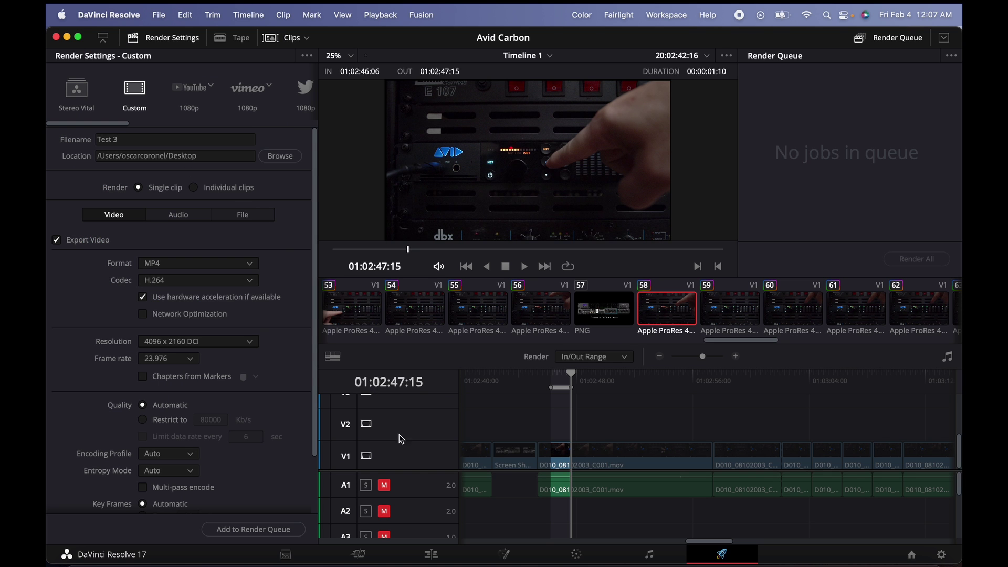
{"action": "left_click", "coordinate": [249, 529]}
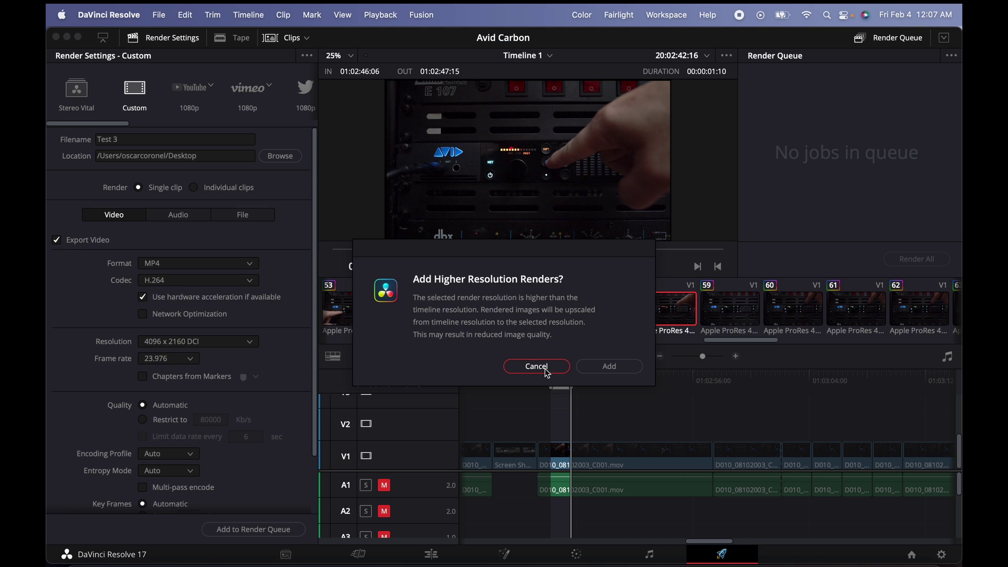
{"action": "left_click", "coordinate": [608, 367]}
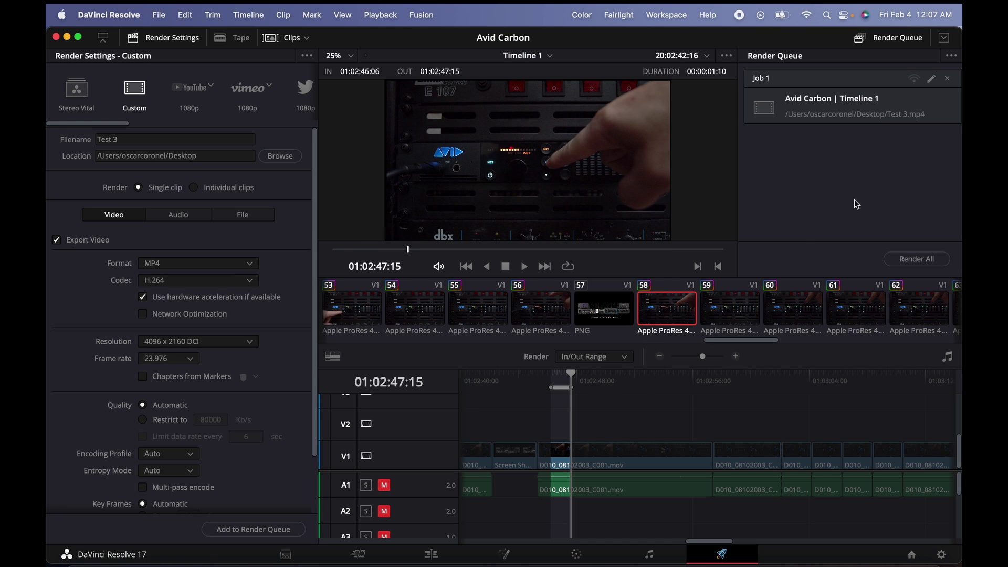
Step: Open the Big Bear project and place the playhead at 01:02:41:07
{"action": "left_click", "coordinate": [912, 555]}
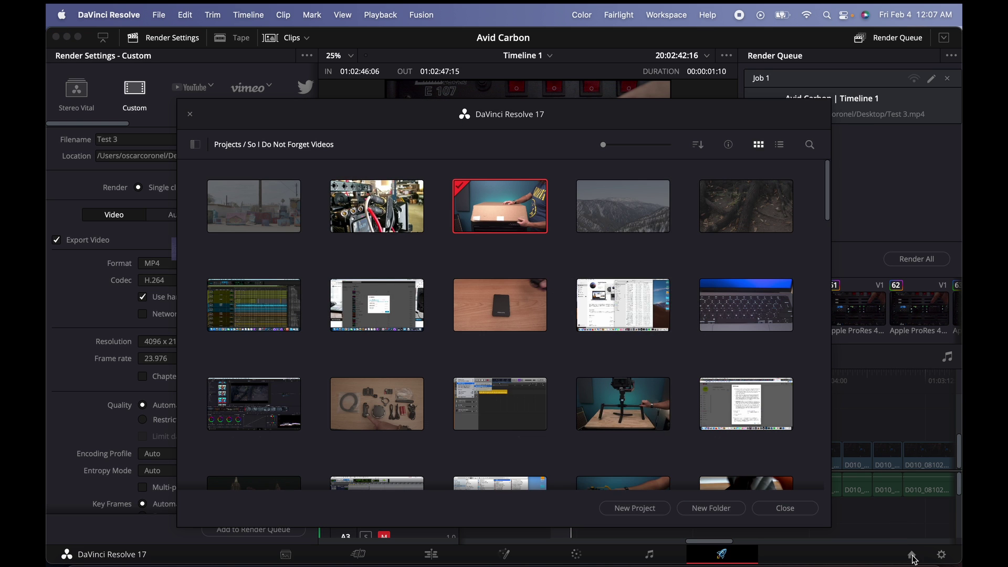
{"action": "double_click", "coordinate": [624, 212]}
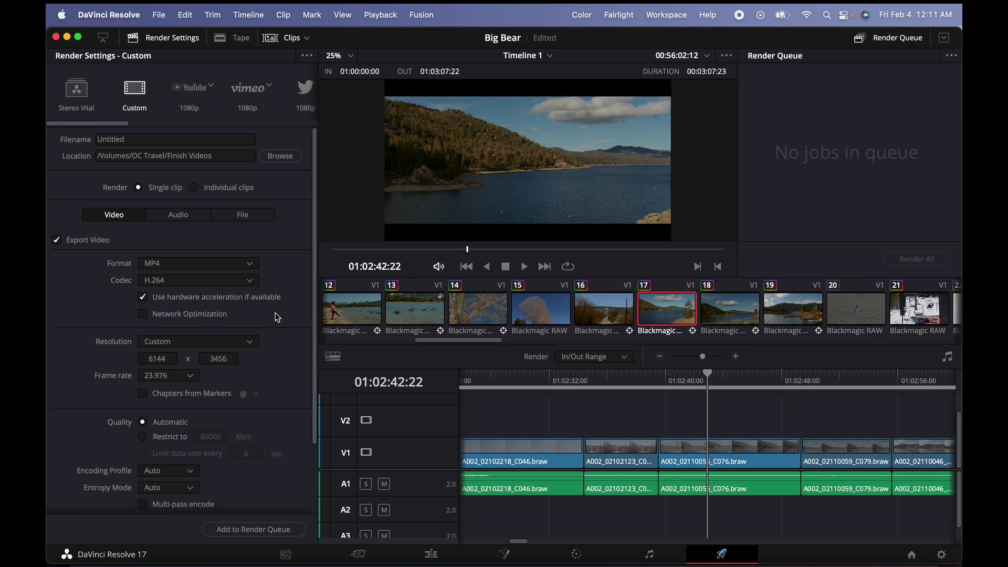
{"action": "left_click_drag", "start_coordinate": [680, 376], "coordinate": [684, 376]}
Step: Mark the Big Bear render range from 01:02:41:07 to 01:02:43:15
{"action": "key", "text": "i"}
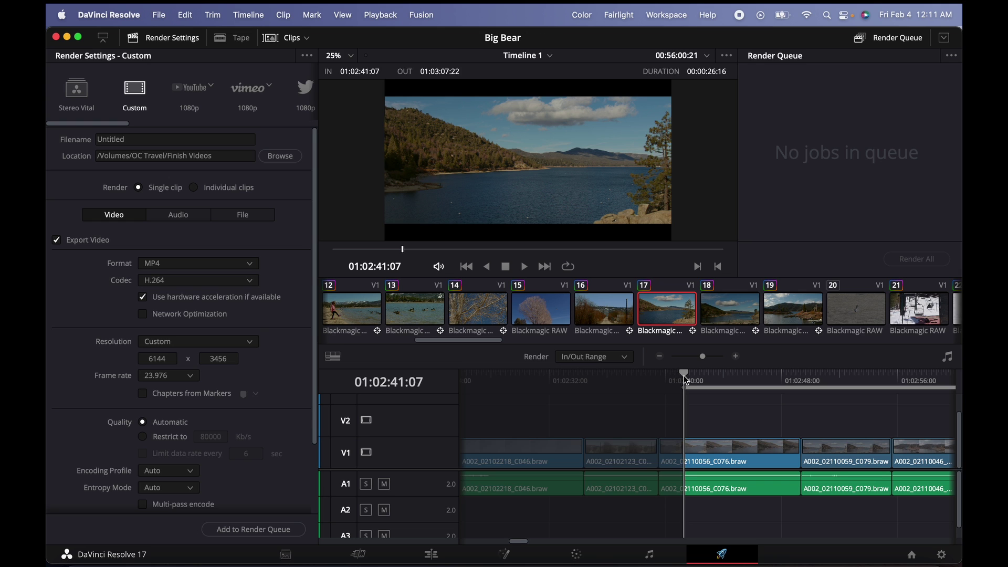
{"action": "left_click", "coordinate": [717, 376]}
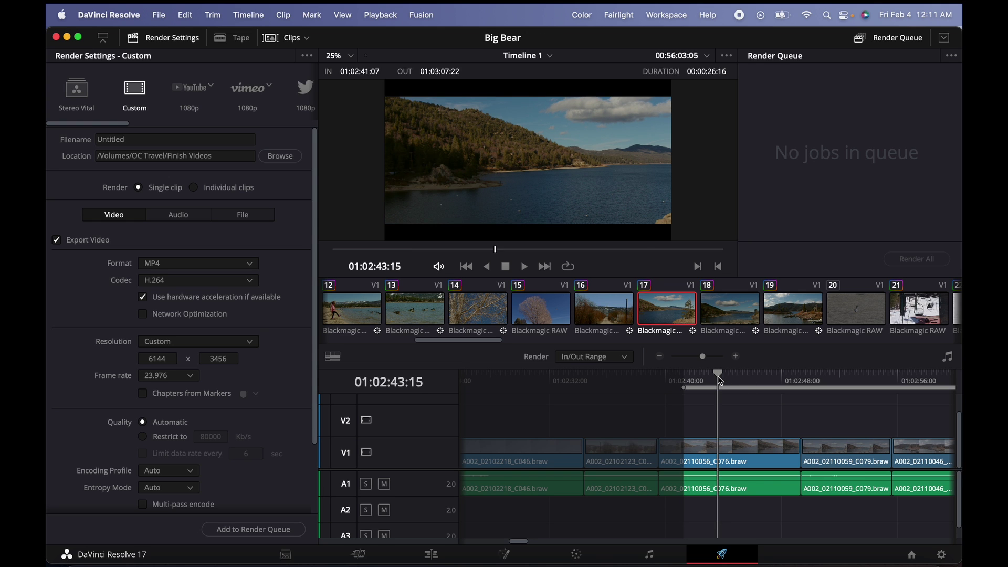
{"action": "key", "text": "o"}
{"action": "left_click", "coordinate": [700, 377]}
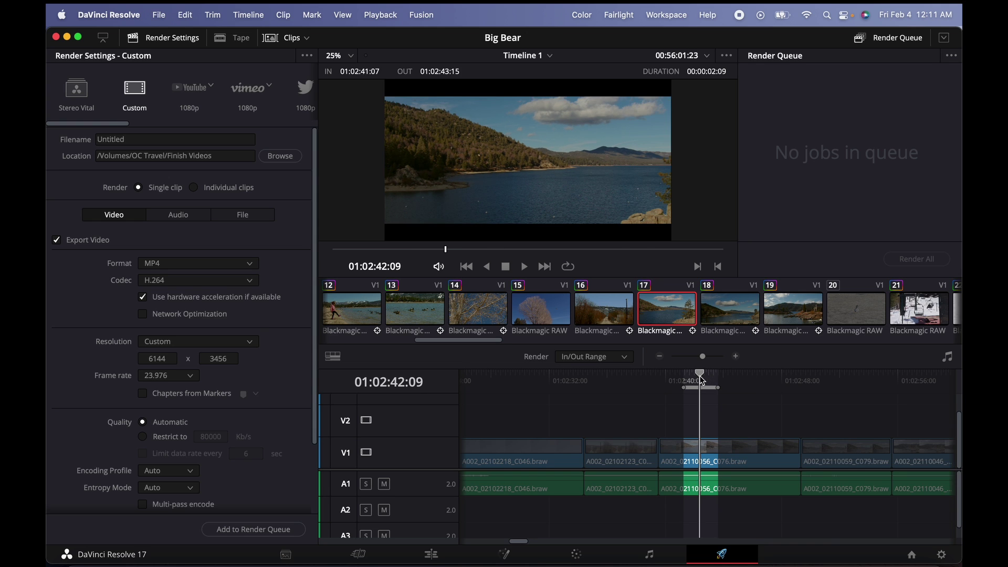
Step: Name the output Test 4, save it to Documents, and add the 6144 x 3456 MP4 job to the queue
{"action": "left_click", "coordinate": [278, 157]}
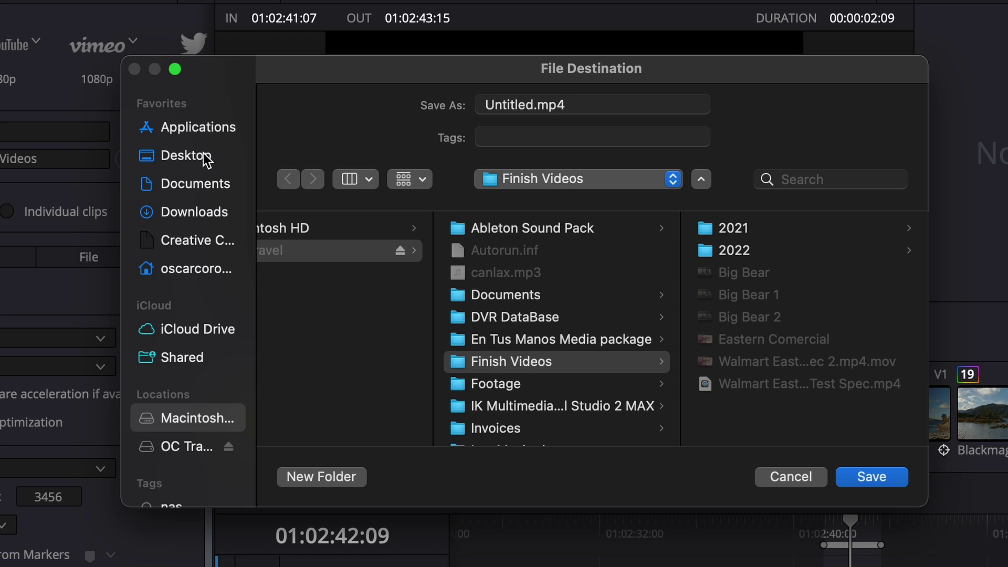
{"action": "left_click", "coordinate": [212, 185]}
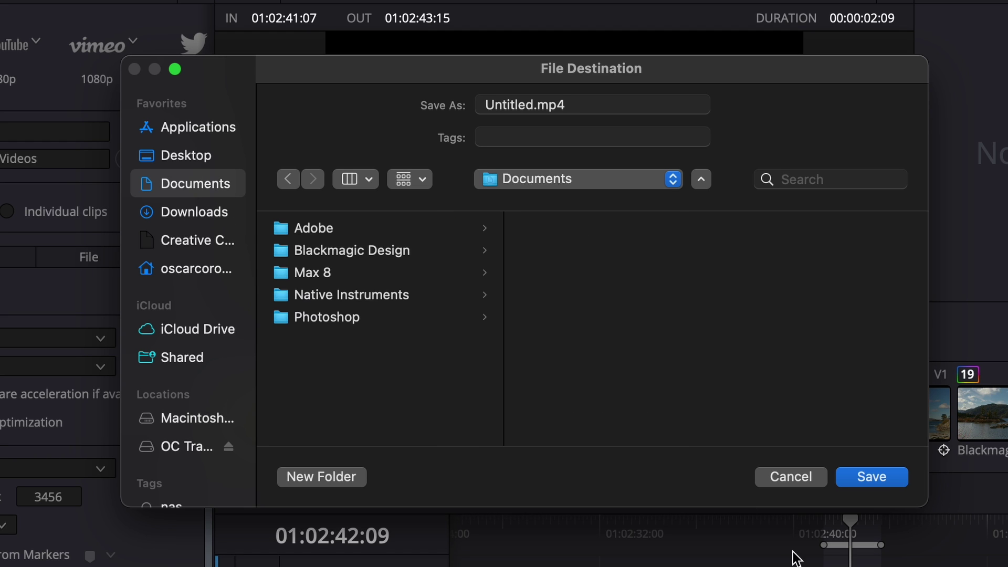
{"action": "left_click", "coordinate": [883, 478]}
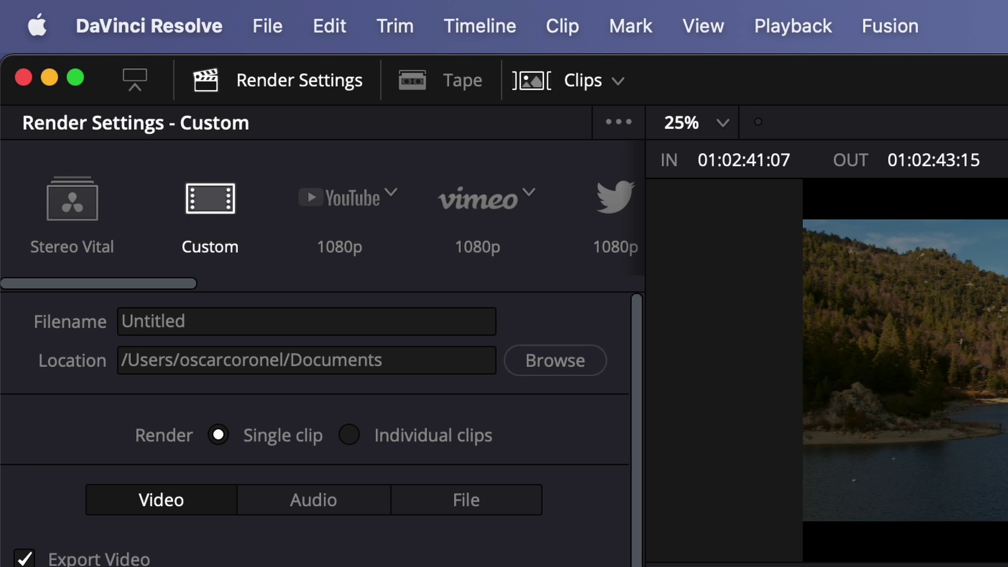
{"action": "left_click", "coordinate": [330, 320]}
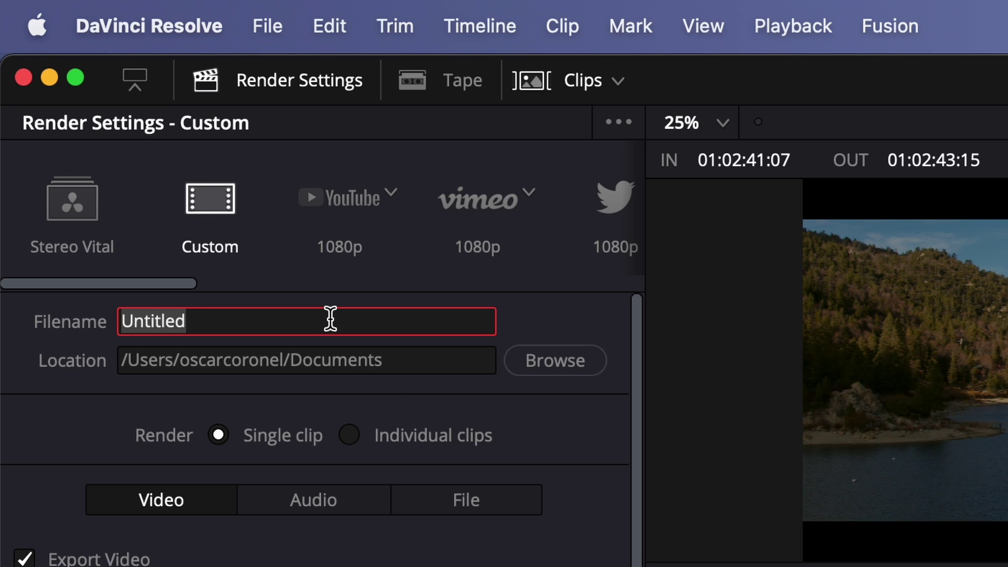
{"action": "type", "text": "Test 4"}
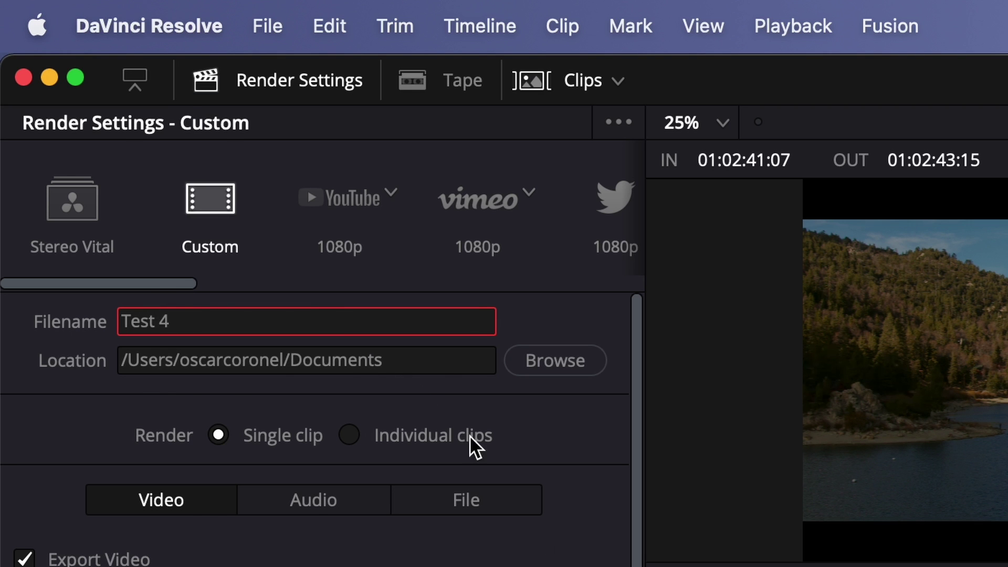
{"action": "key", "text": "Return"}
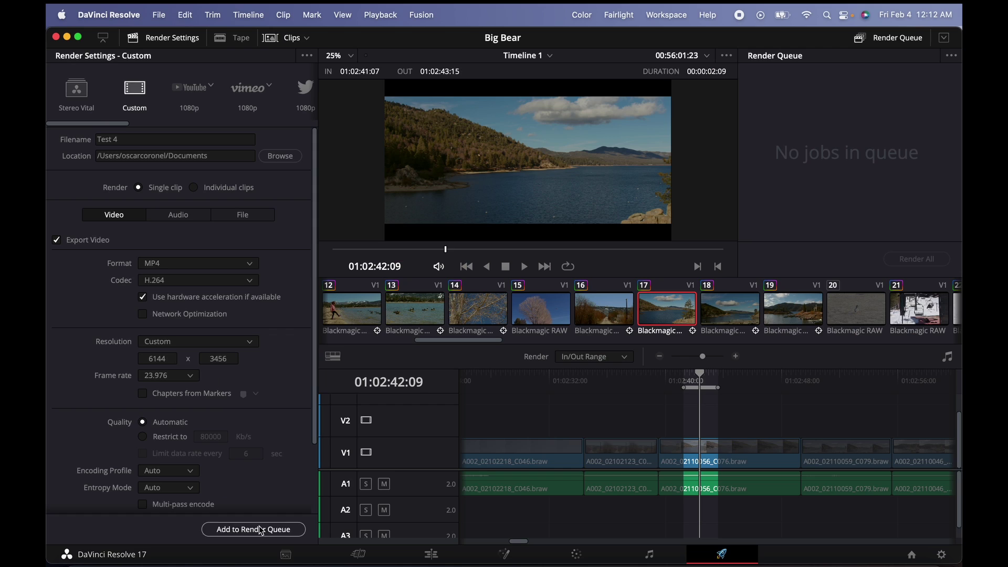
{"action": "left_click", "coordinate": [261, 530]}
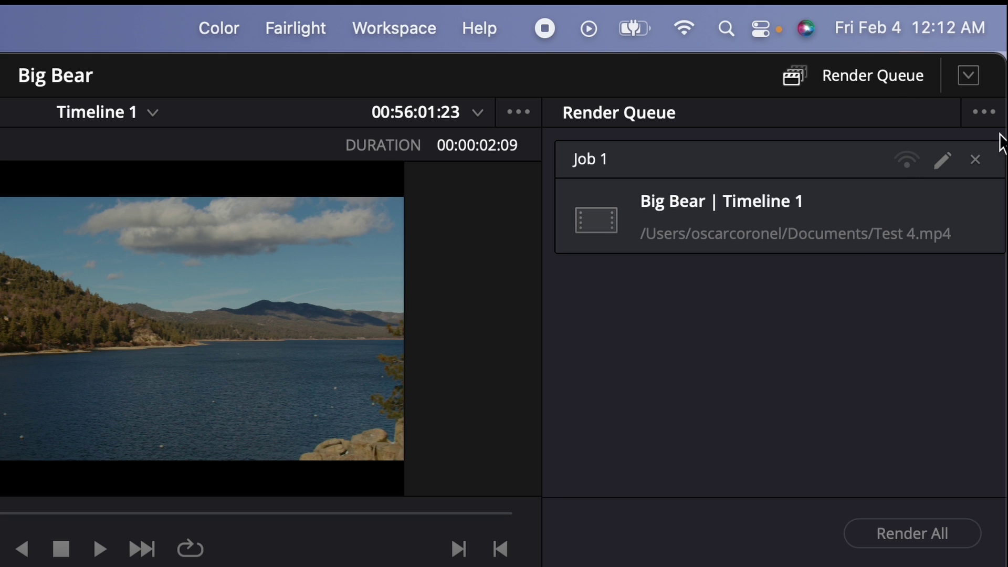
{"action": "left_click", "coordinate": [987, 113]}
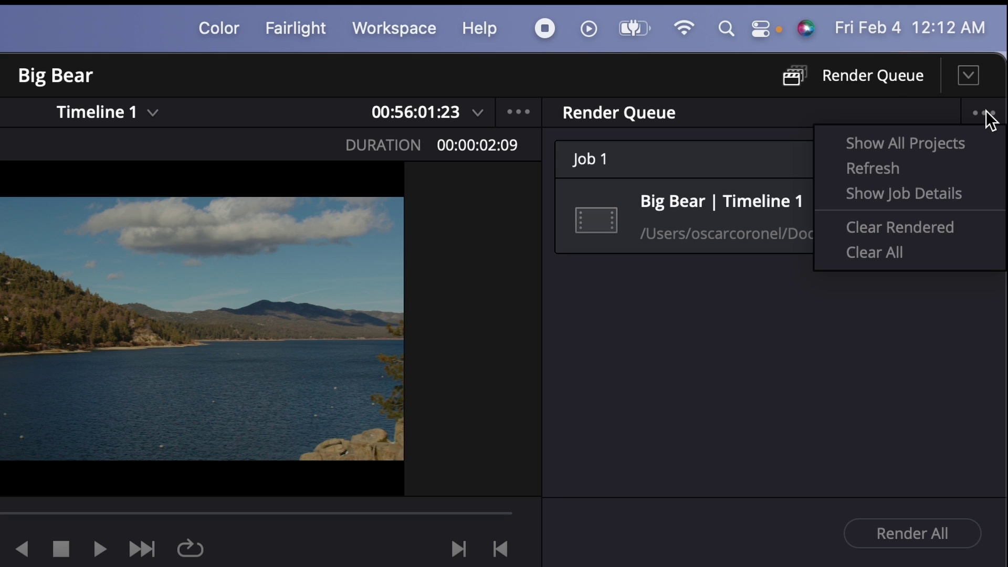
Step: Show jobs from all projects and delete the extra queued jobs, leaving only Test 1–4
{"action": "left_click", "coordinate": [930, 141]}
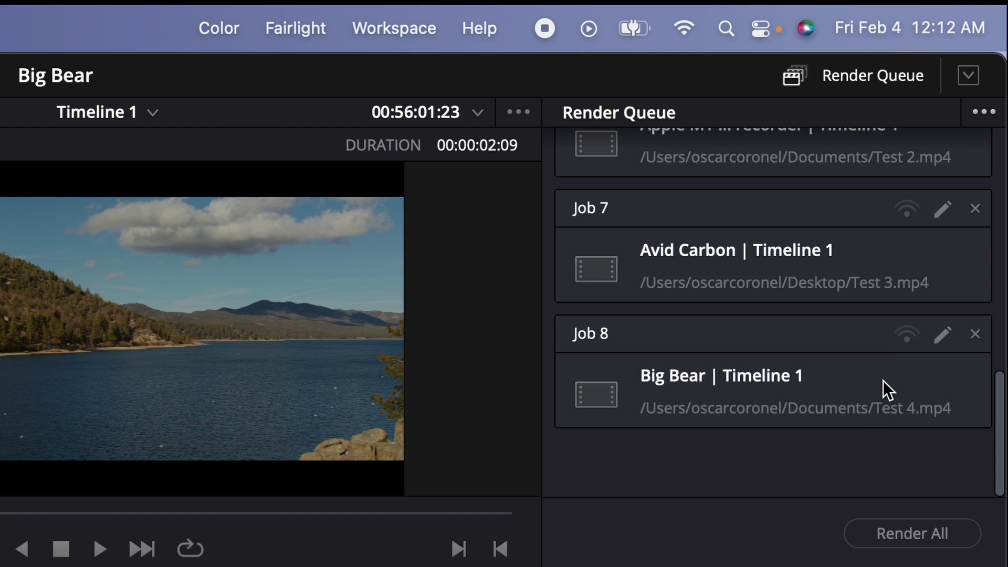
{"action": "scroll", "coordinate": [851, 393], "scroll_direction": "up", "scroll_amount": 5}
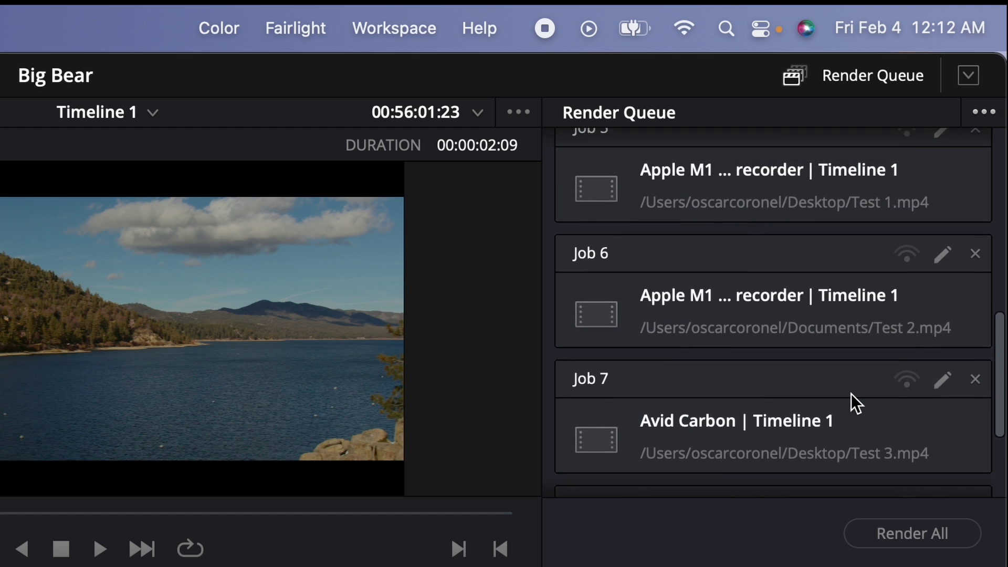
{"action": "scroll", "coordinate": [851, 393], "scroll_direction": "up", "scroll_amount": 4}
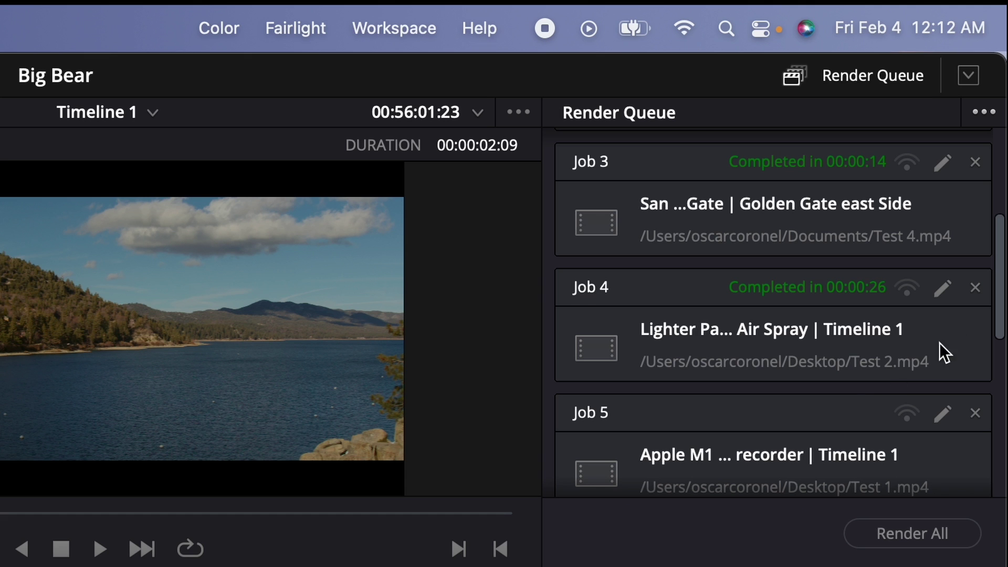
{"action": "left_click", "coordinate": [976, 286]}
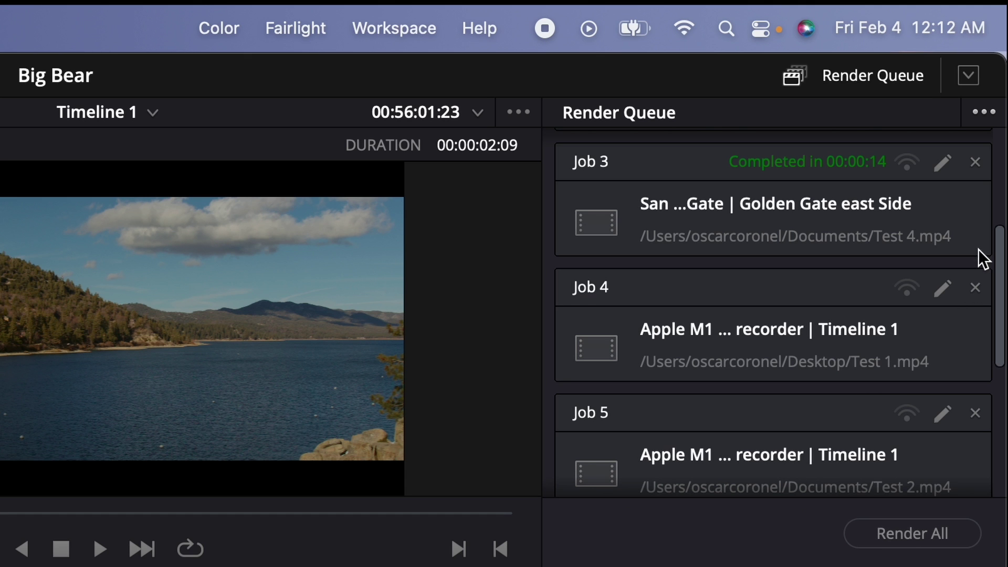
{"action": "left_click", "coordinate": [975, 162]}
{"action": "left_click", "coordinate": [974, 159]}
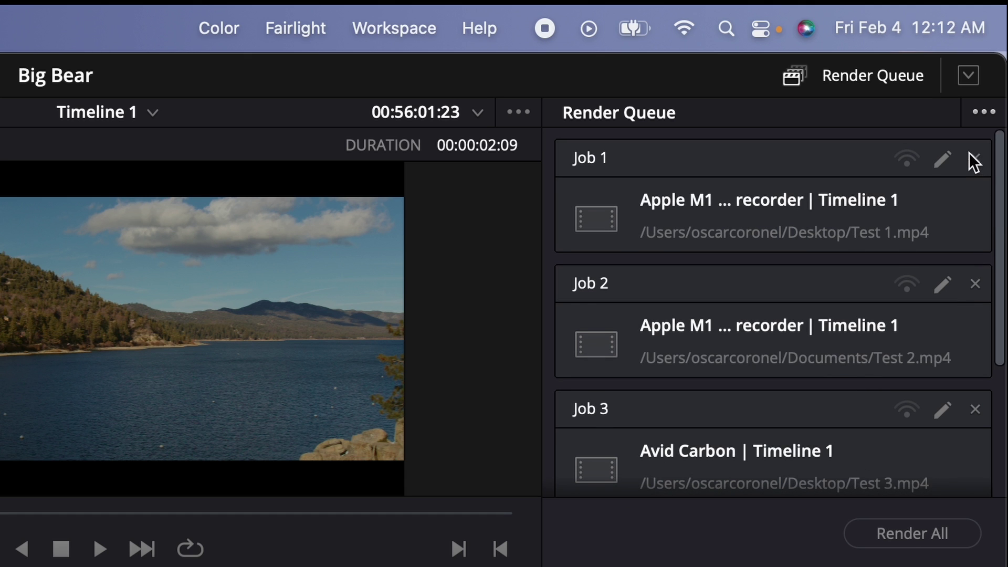
{"action": "scroll", "coordinate": [867, 294], "scroll_direction": "down", "scroll_amount": 3}
{"action": "scroll", "coordinate": [851, 325], "scroll_direction": "up", "scroll_amount": 2}
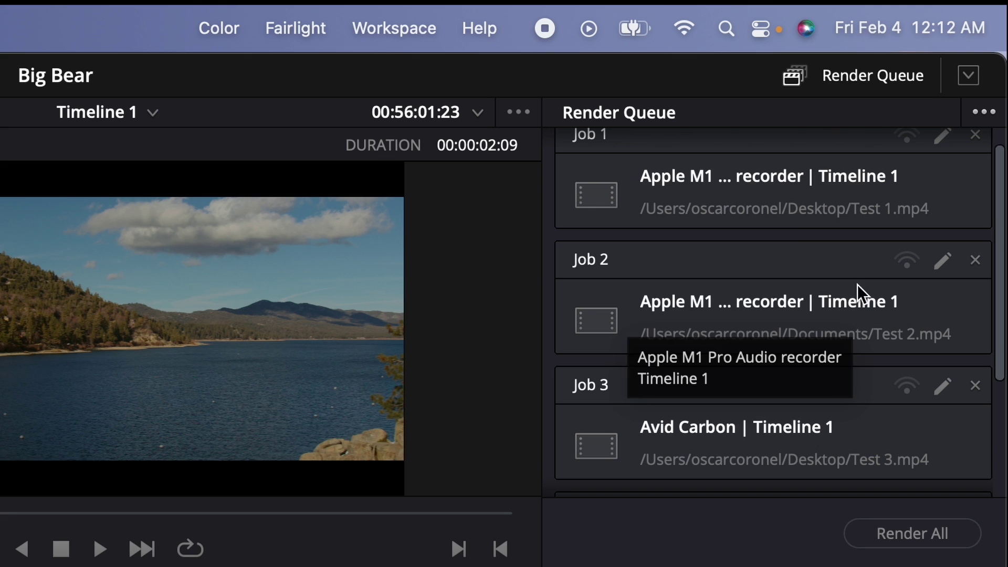
{"action": "scroll", "coordinate": [882, 367], "scroll_direction": "down", "scroll_amount": 3}
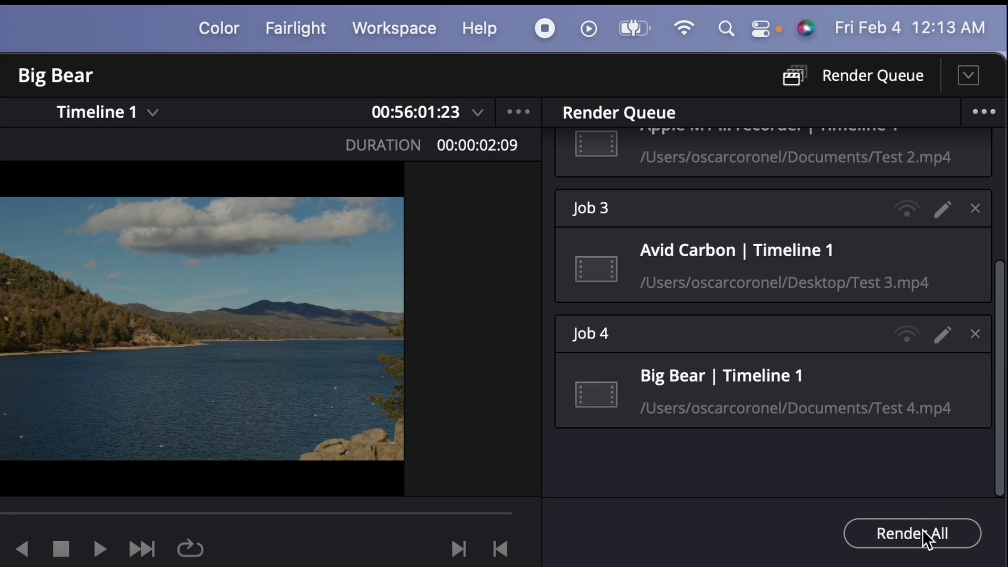
Step: Render all queued jobs, dismissing the Stills Location and Capture Location Update prompts
{"action": "left_click", "coordinate": [922, 530]}
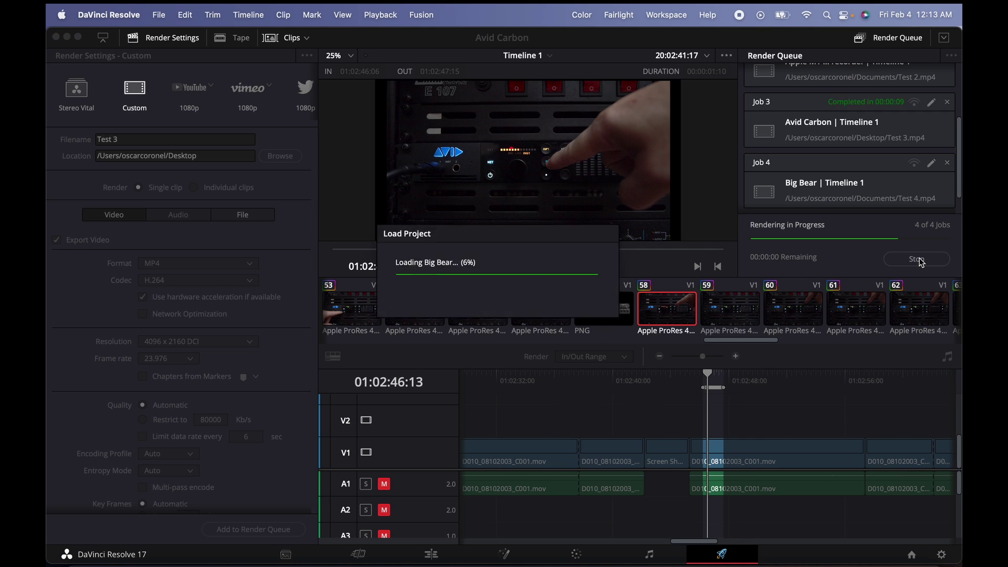
{"action": "left_click", "coordinate": [619, 364]}
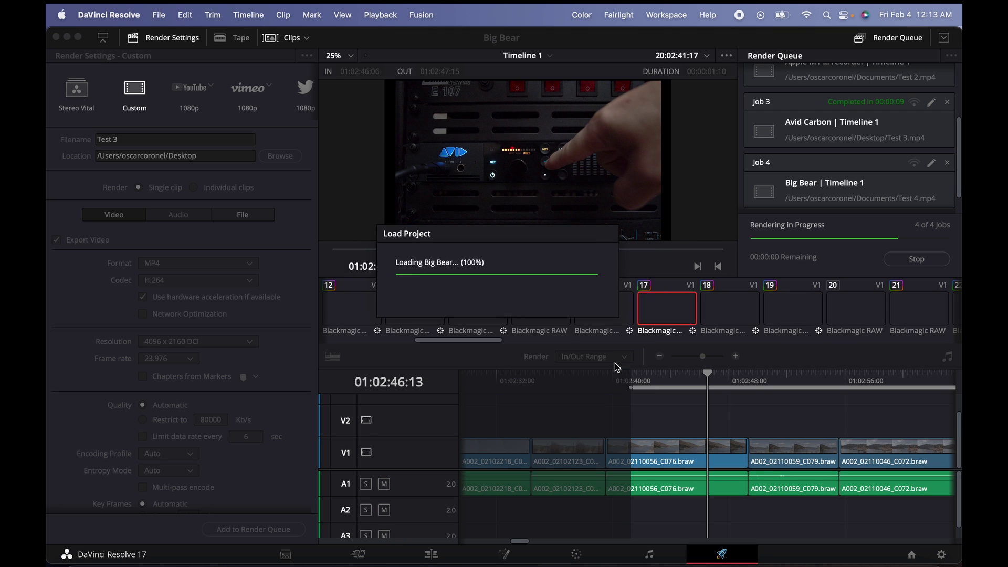
{"action": "left_click", "coordinate": [619, 365]}
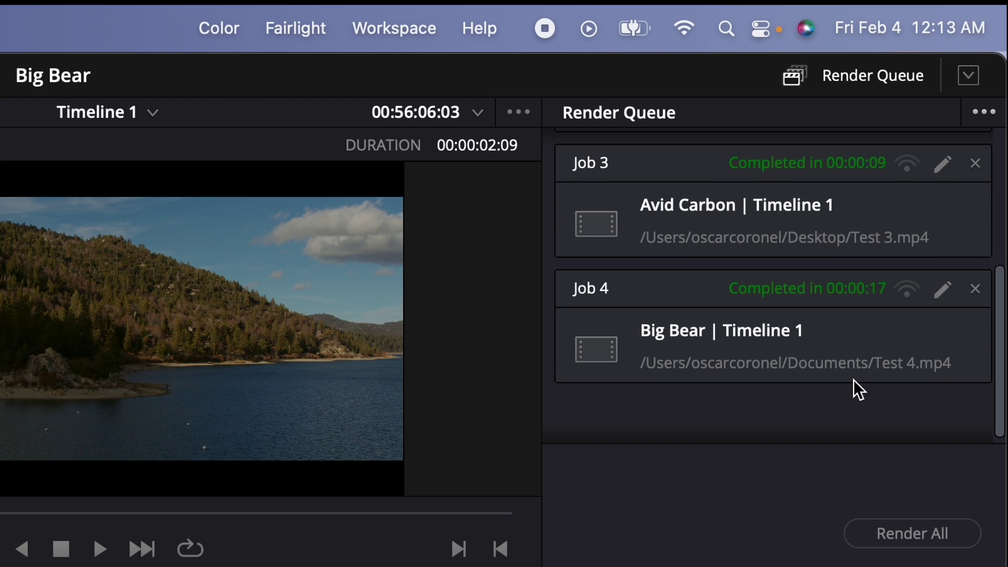
{"action": "scroll", "coordinate": [887, 184], "scroll_direction": "up", "scroll_amount": 5}
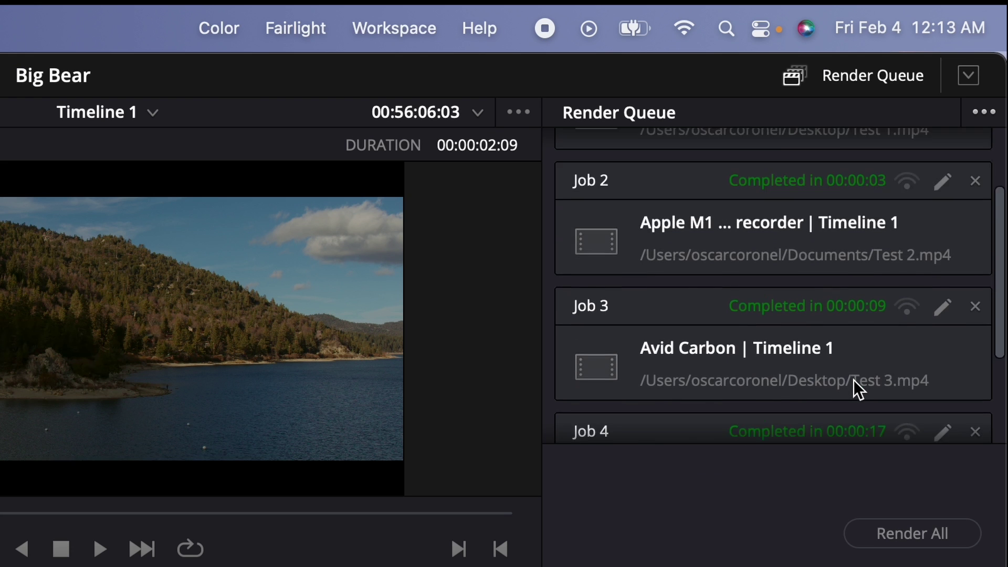
{"action": "scroll", "coordinate": [853, 380], "scroll_direction": "down", "scroll_amount": 6}
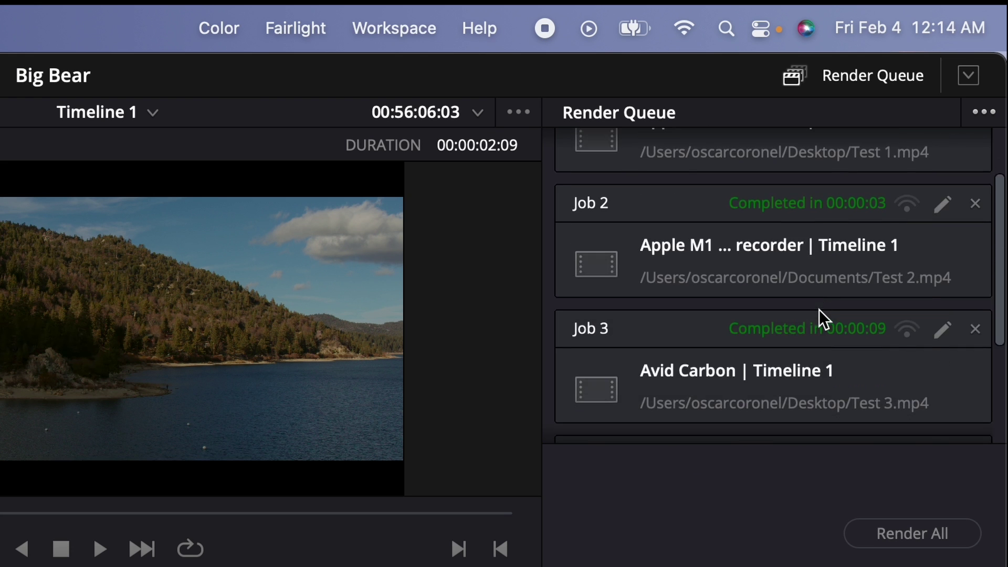
{"action": "scroll", "coordinate": [819, 310], "scroll_direction": "down", "scroll_amount": 1}
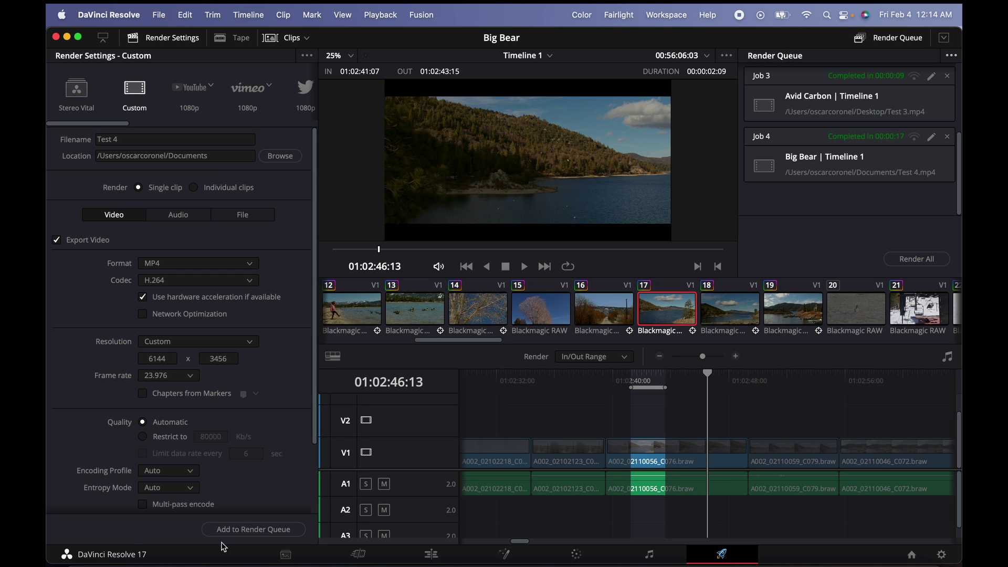
Step: In Finder's Desktop folder, check Test 1 is 3840×2160 and Test 3 is 4096×2160
{"action": "left_click", "coordinate": [79, 558]}
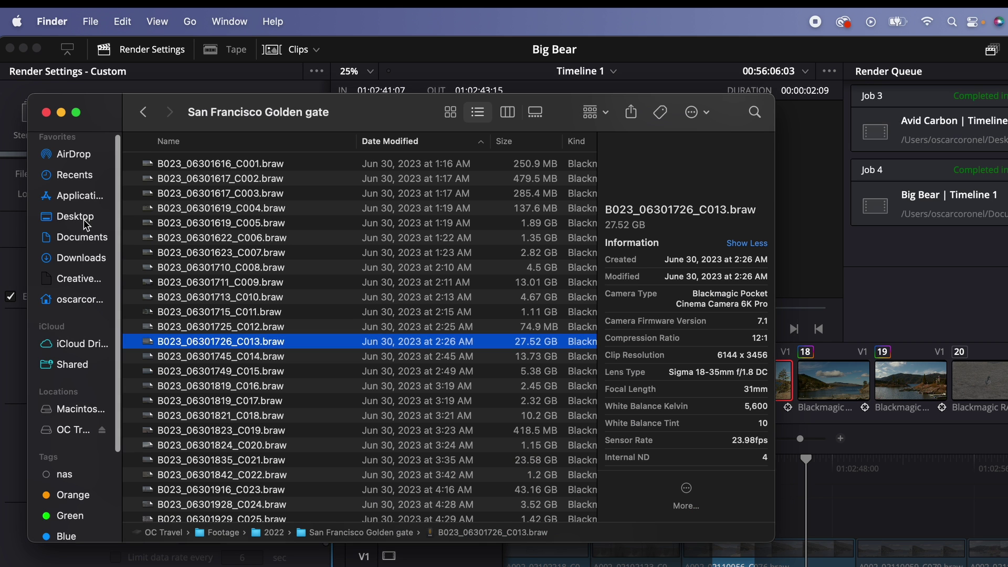
{"action": "left_click", "coordinate": [84, 219]}
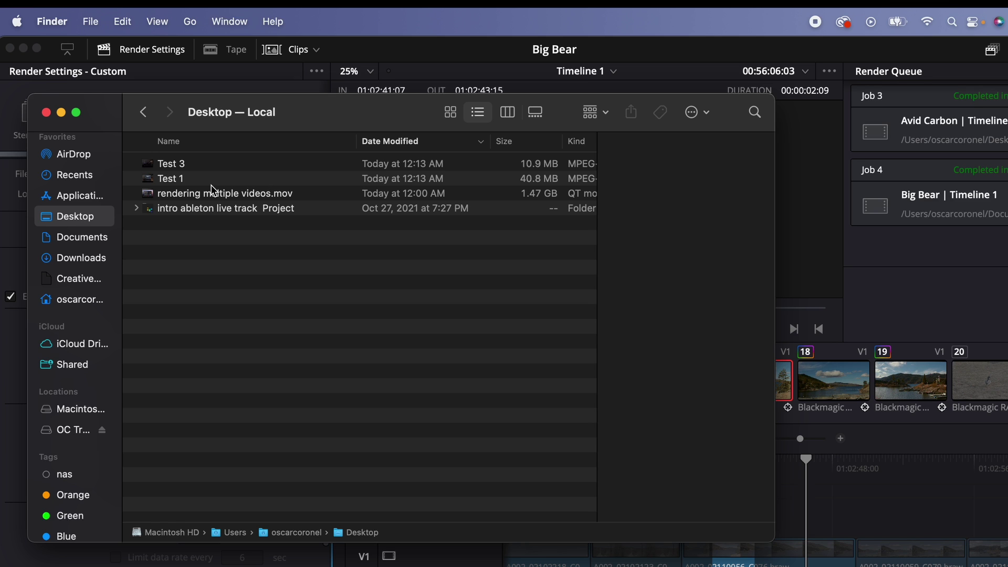
{"action": "left_click", "coordinate": [211, 185]}
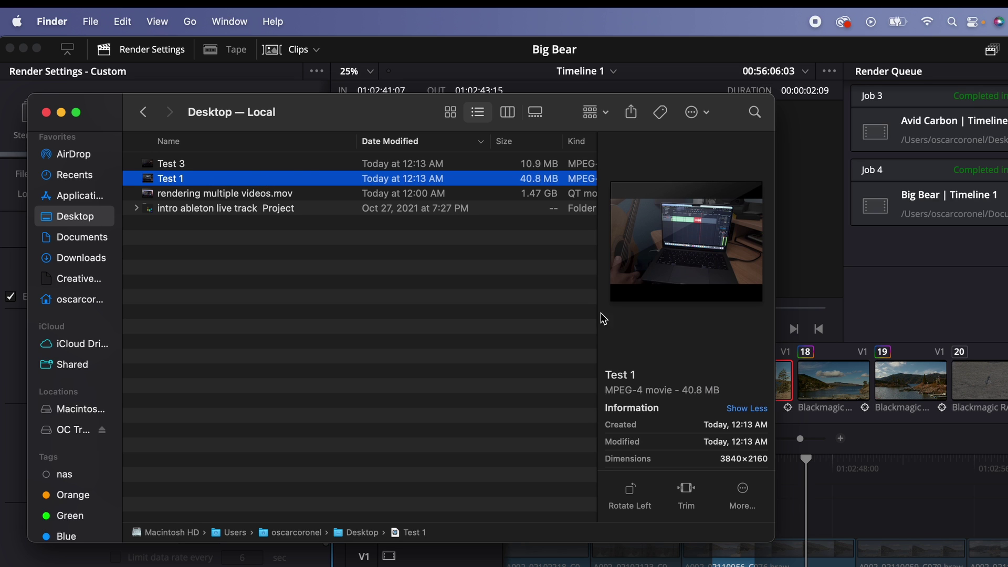
{"action": "left_click_drag", "start_coordinate": [768, 534], "coordinate": [832, 566]}
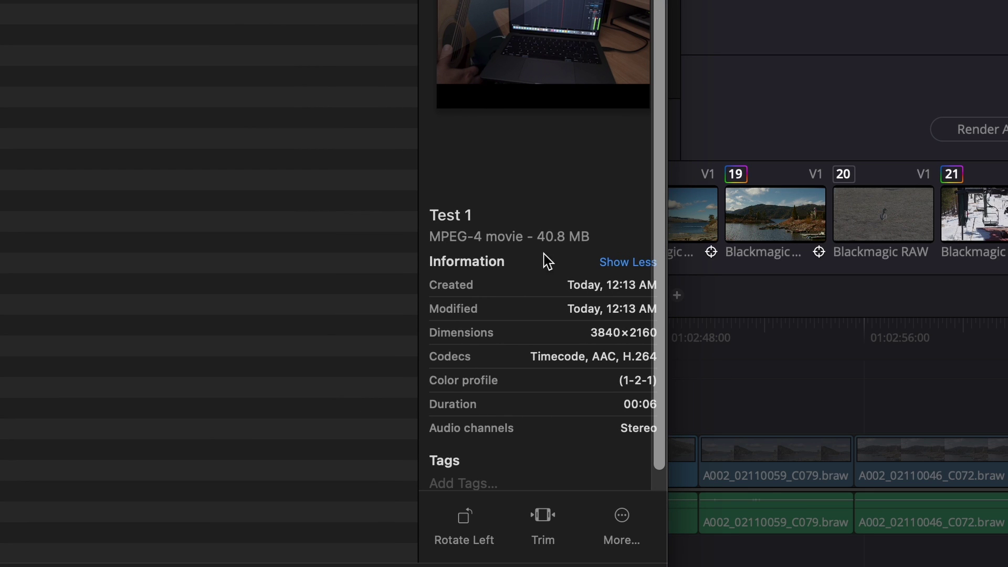
{"action": "scroll", "coordinate": [596, 355], "scroll_direction": "down", "scroll_amount": 1}
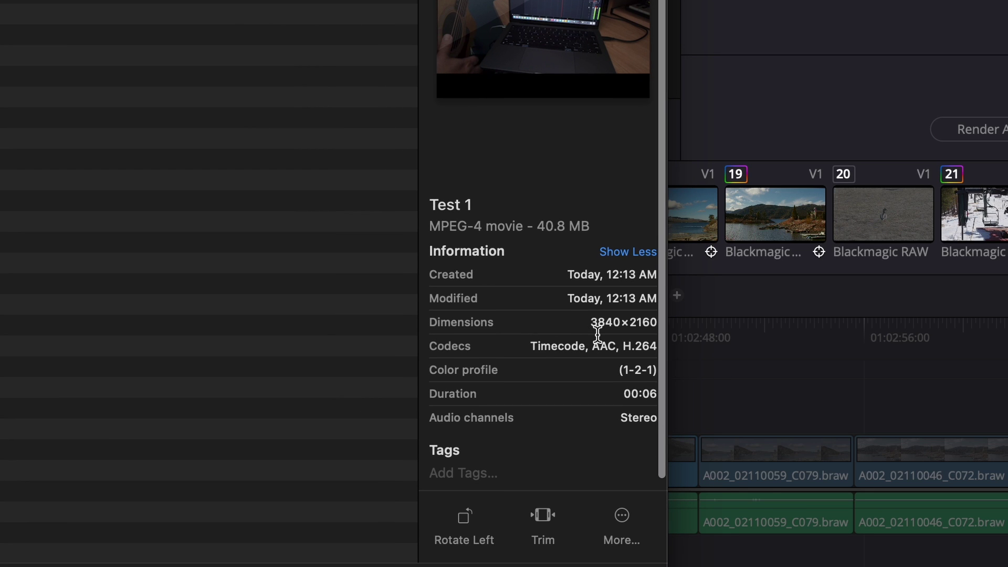
{"action": "scroll", "coordinate": [556, 337], "scroll_direction": "up", "scroll_amount": 1}
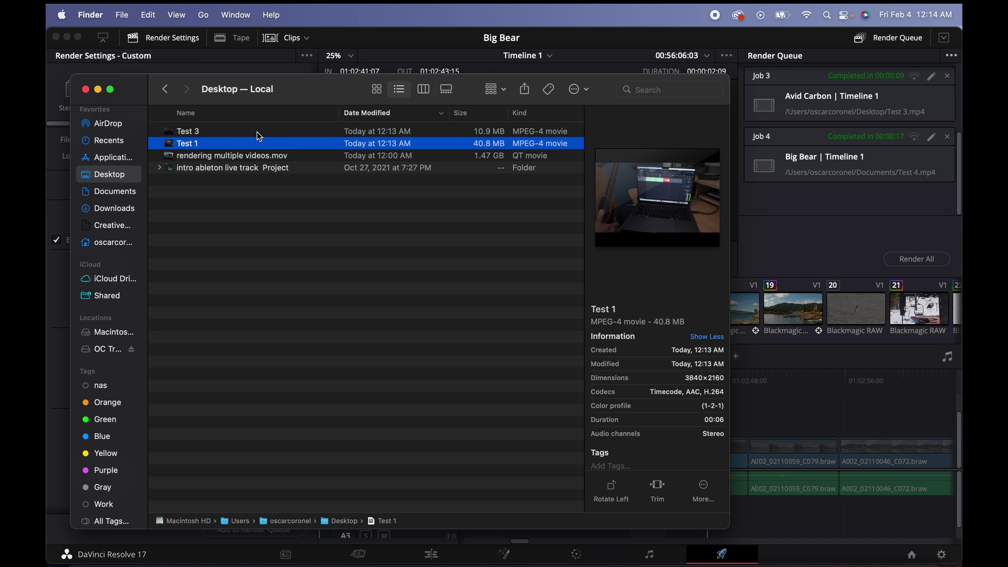
{"action": "left_click", "coordinate": [258, 133]}
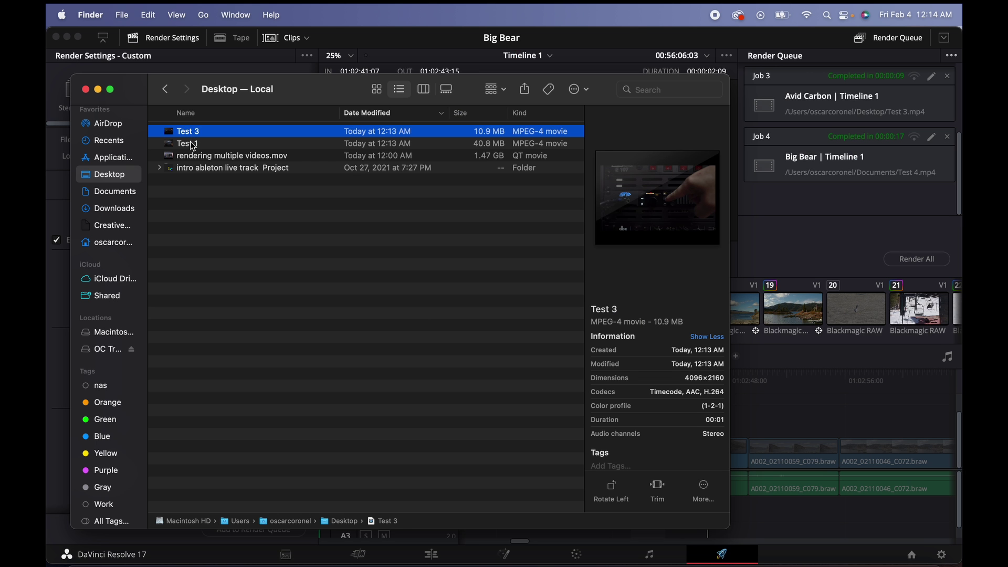
Step: Play Test 1 and Test 3 in QuickTime, then view the Documents folder
{"action": "double_click", "coordinate": [194, 142]}
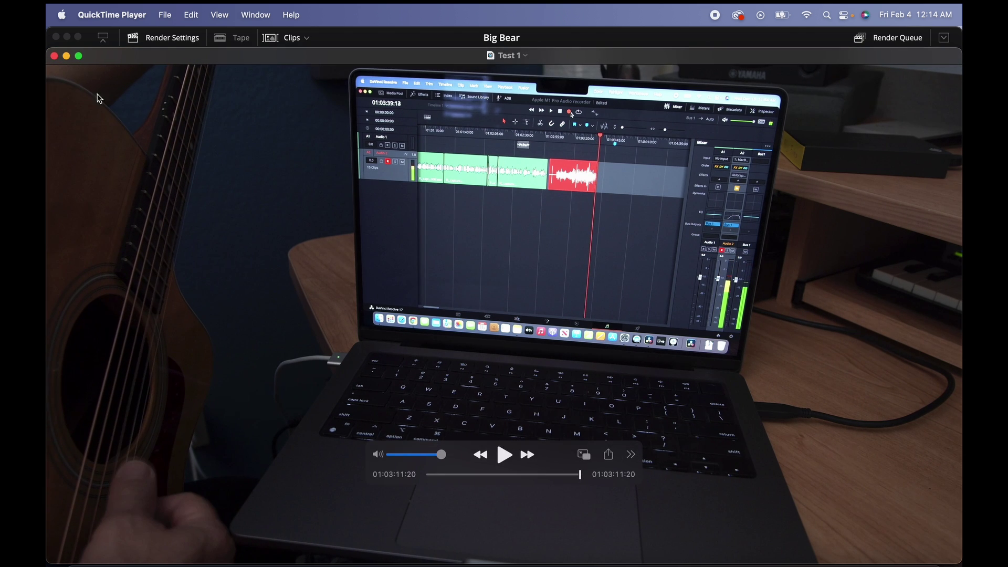
{"action": "left_click", "coordinate": [53, 55]}
{"action": "double_click", "coordinate": [209, 131]}
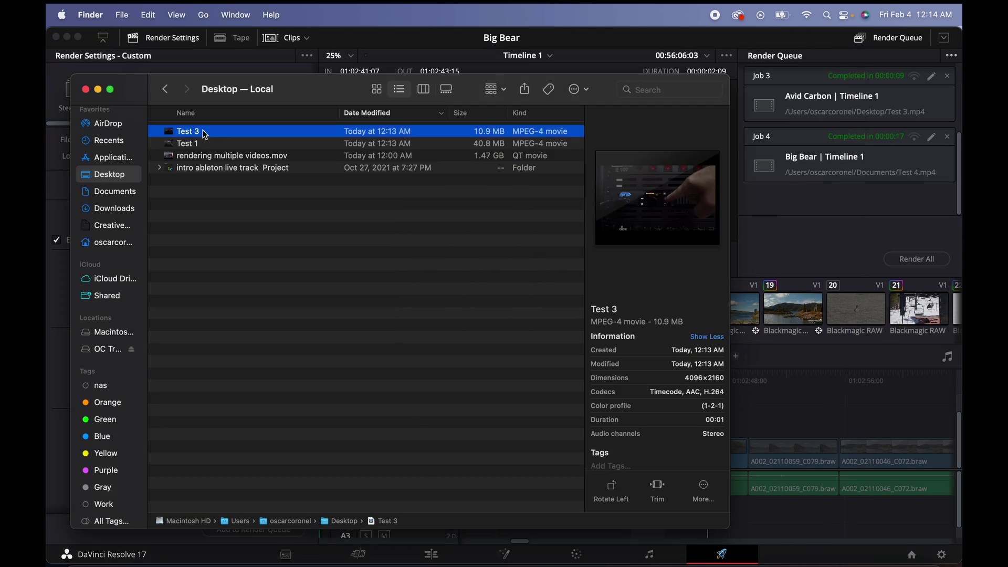
{"action": "key", "text": "space"}
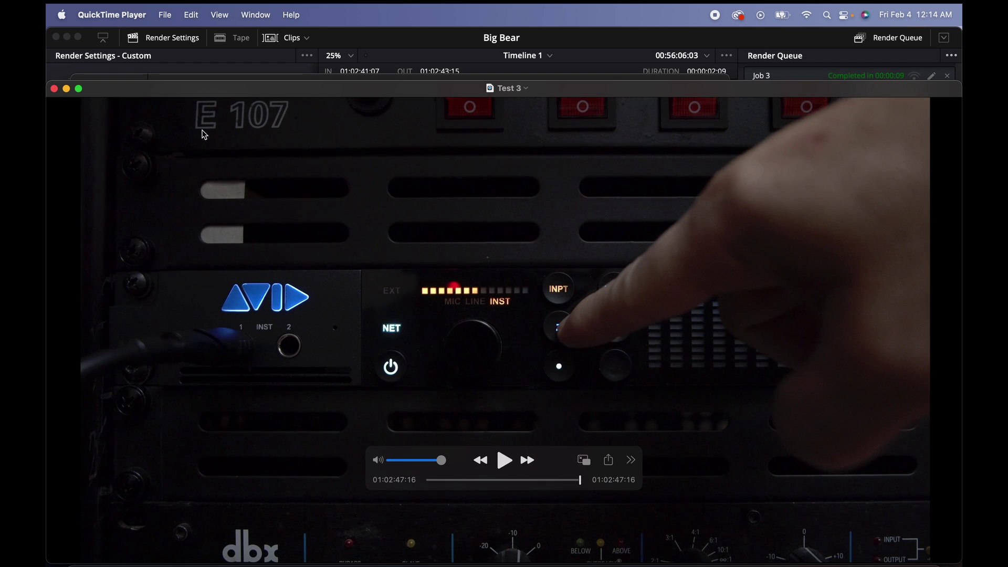
{"action": "left_click", "coordinate": [54, 88]}
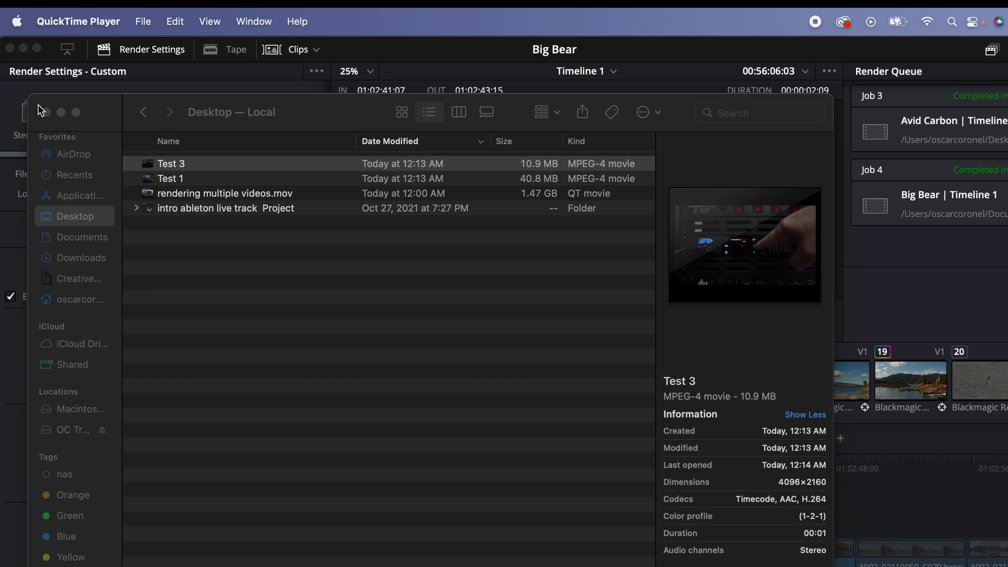
{"action": "left_click", "coordinate": [91, 237]}
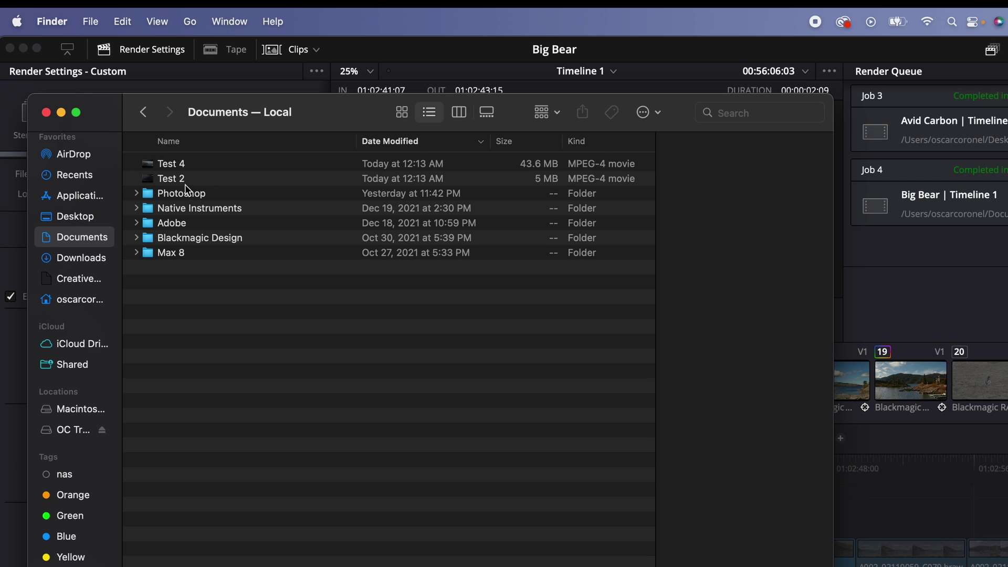
Step: Confirm Test 2 is 1920×1080, then play it in QuickTime and close the player
{"action": "left_click", "coordinate": [195, 179]}
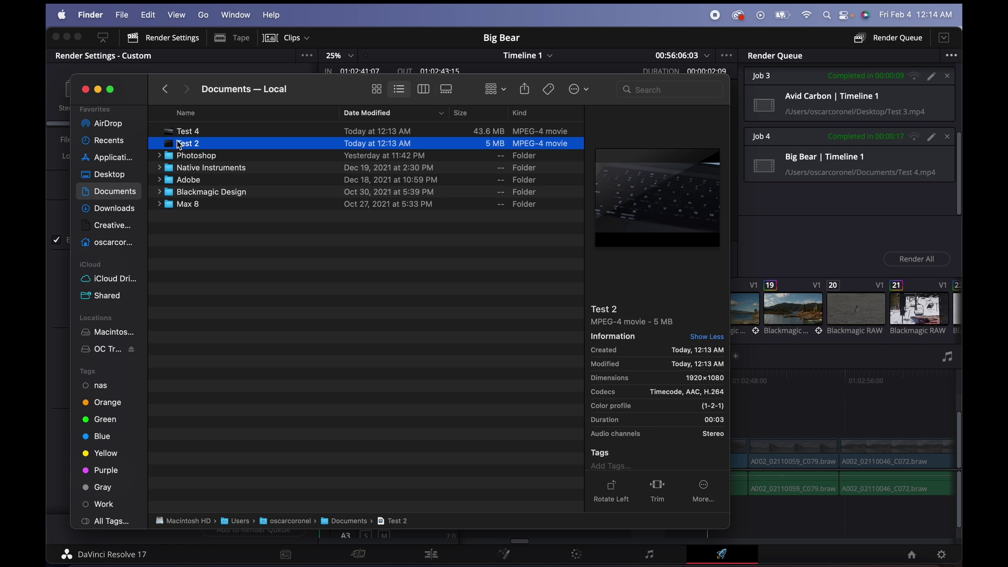
{"action": "double_click", "coordinate": [180, 141]}
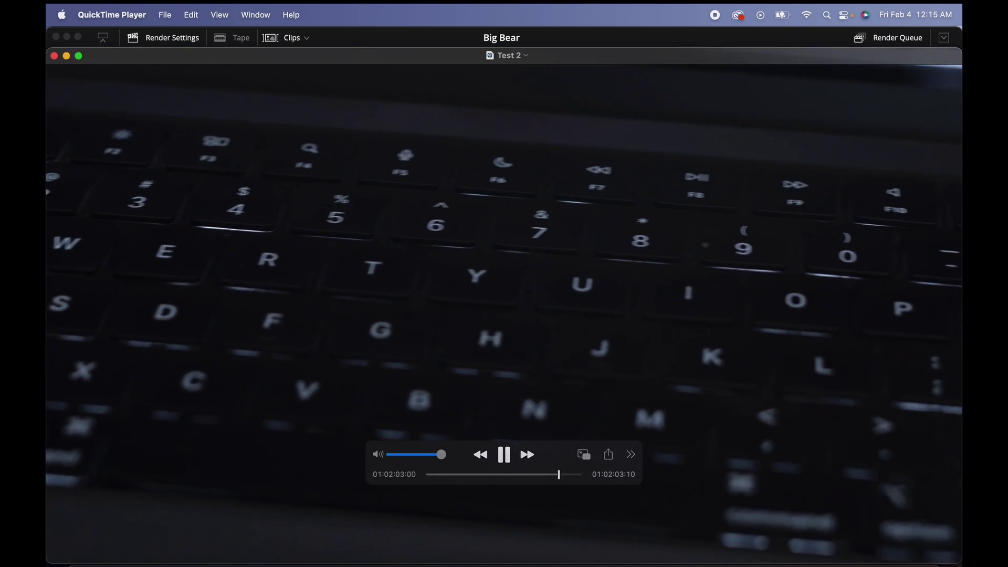
{"action": "left_click", "coordinate": [53, 56]}
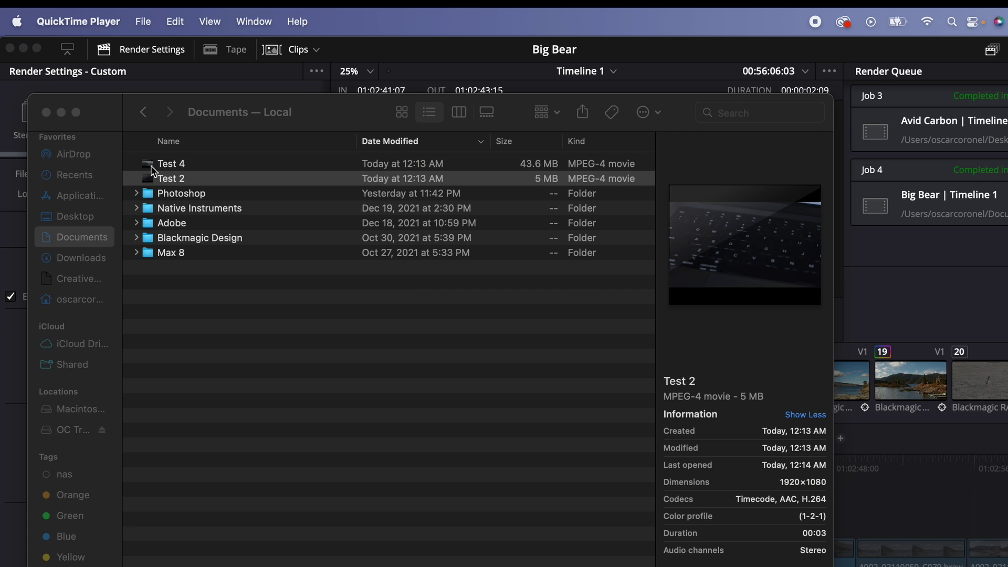
Step: Play the 6144×3456 Test 4 video in QuickTime, then close the player and Finder
{"action": "double_click", "coordinate": [169, 164]}
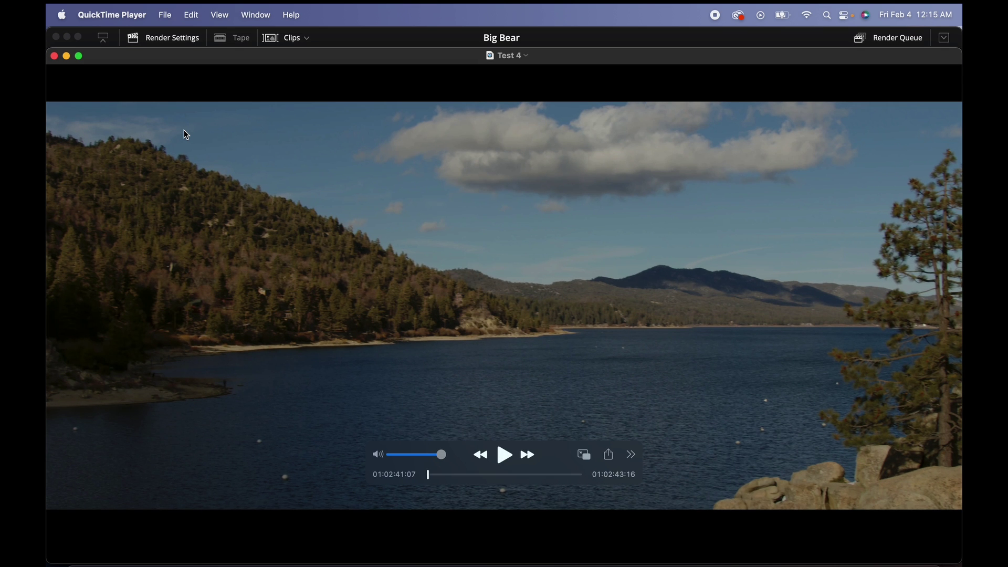
{"action": "key", "text": "space"}
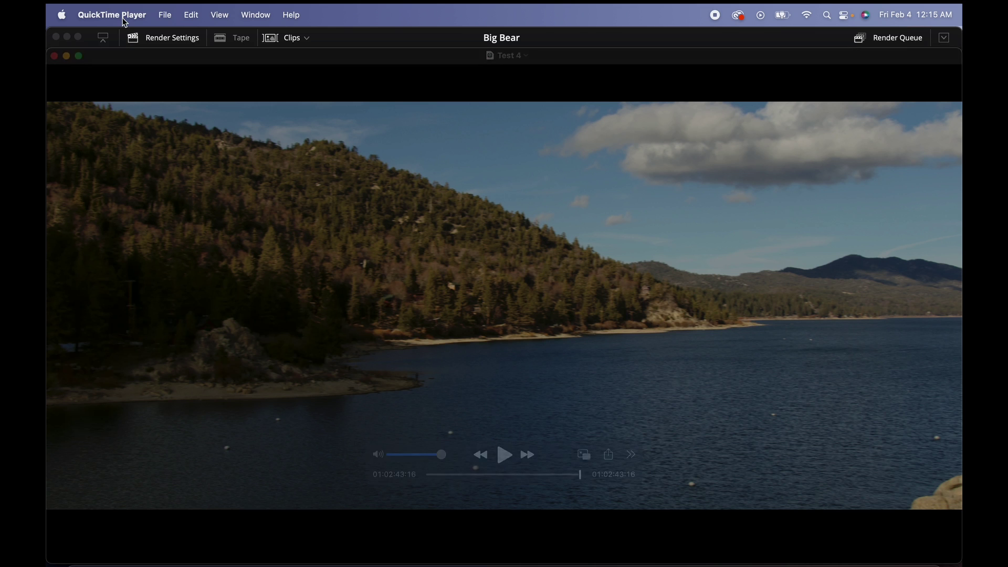
{"action": "left_click", "coordinate": [56, 57]}
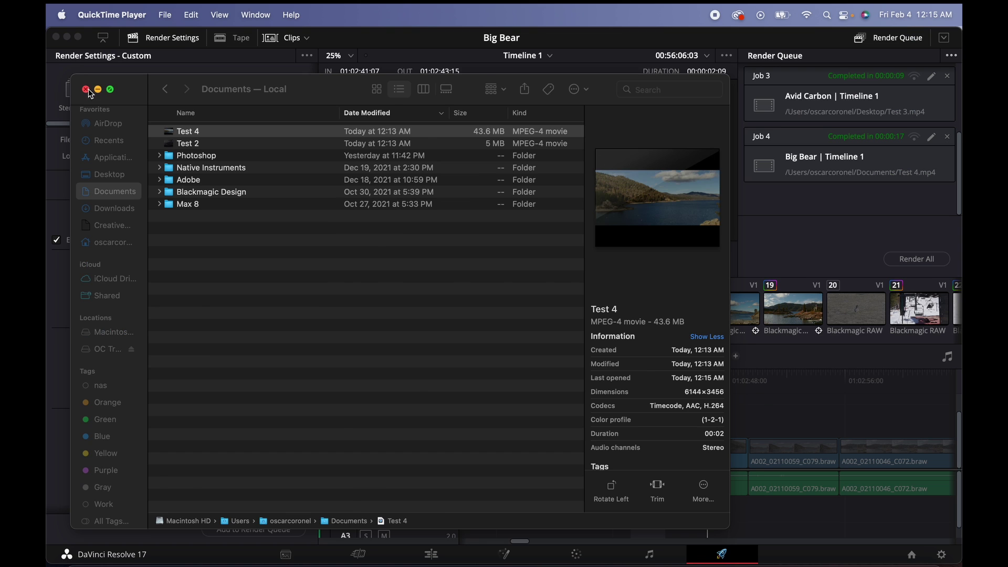
{"action": "left_click", "coordinate": [45, 112]}
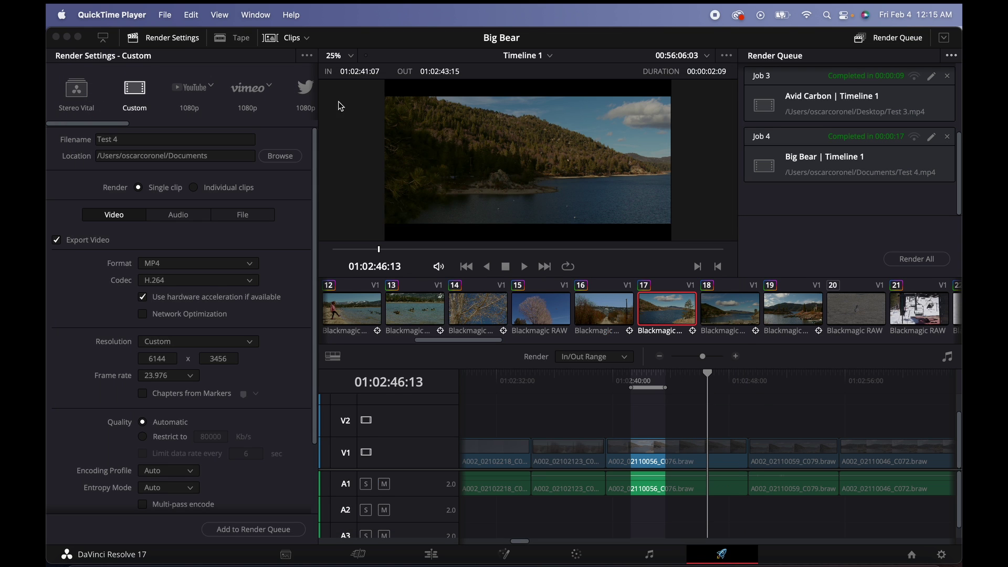
Step: Bring DaVinci Resolve's Big Bear Deliver page forward, with Jobs 3 and 4 marked completed
{"action": "left_click", "coordinate": [364, 140]}
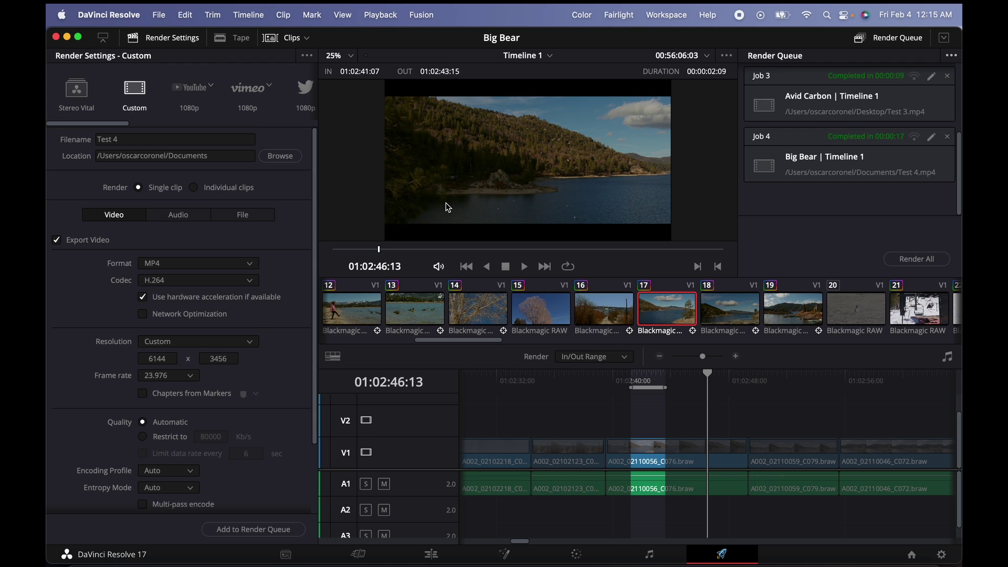